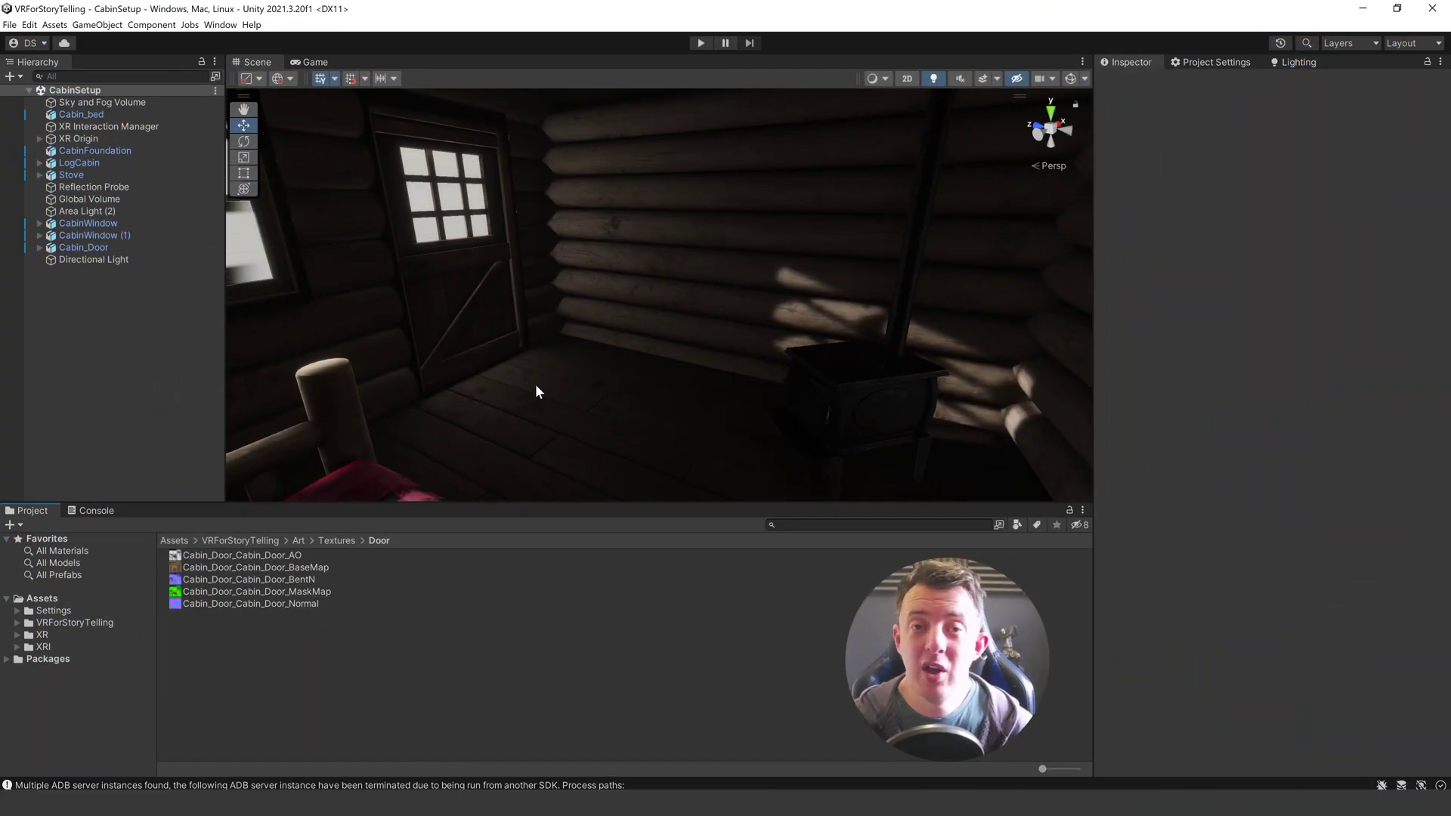
Fly the Scene view past the windows, door and stove, then out to the exterior log-wall corner
{"action": "mouse_move", "coordinate": [513, 351]}
{"action": "right_mouse_down"}
{"action": "mouse_move", "coordinate": [340, 347]}
{"action": "mouse_move", "coordinate": [511, 366]}
{"action": "mouse_move", "coordinate": [450, 369]}
{"action": "mouse_move", "coordinate": [469, 407]}
{"action": "mouse_move", "coordinate": [741, 395]}
{"action": "mouse_move", "coordinate": [625, 401]}
{"action": "mouse_move", "coordinate": [687, 382]}
{"action": "mouse_move", "coordinate": [768, 415]}
{"action": "mouse_move", "coordinate": [658, 428]}
{"action": "mouse_move", "coordinate": [493, 361]}
{"action": "right_mouse_up"}
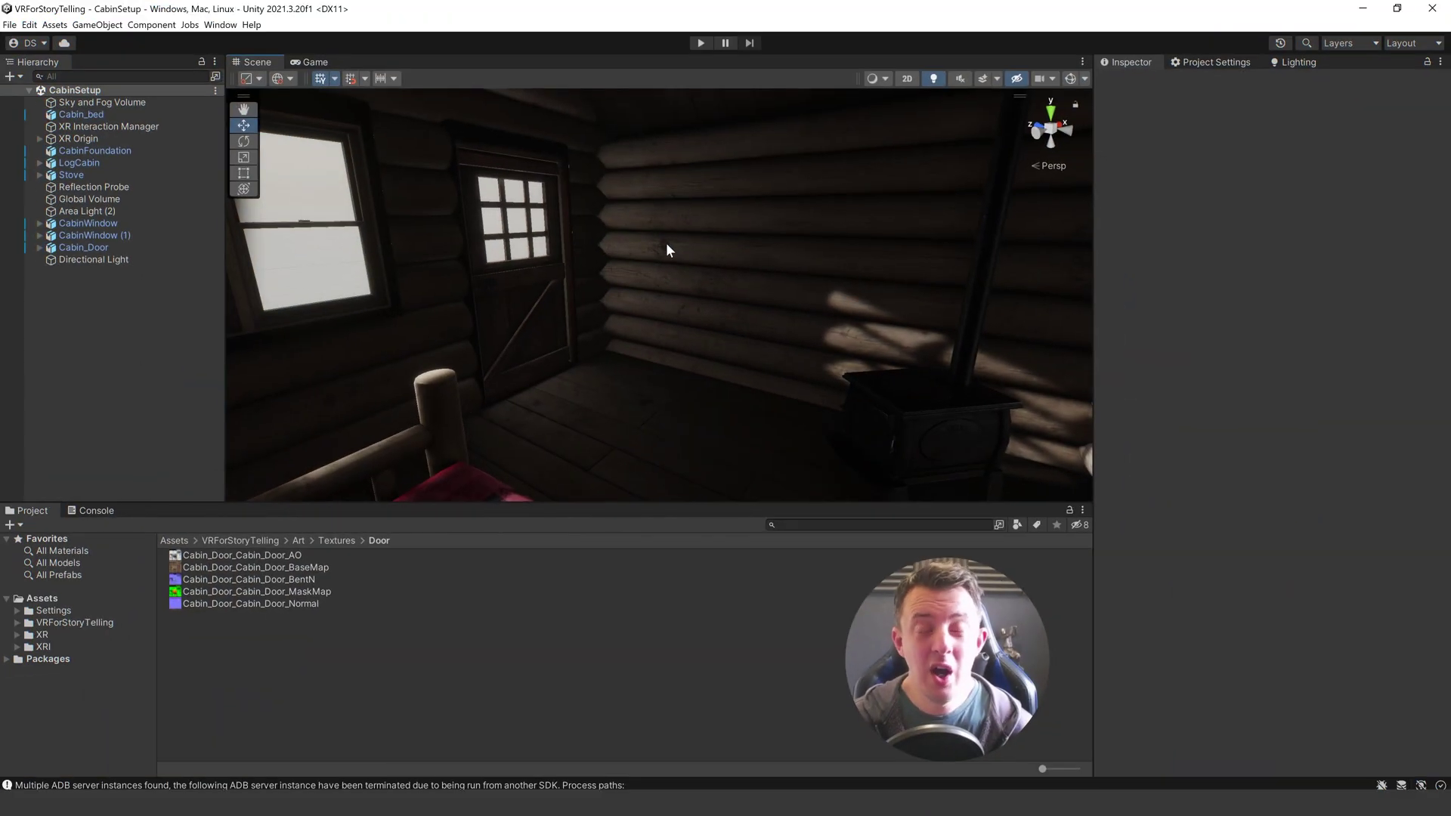
{"action": "right_click_drag", "start_coordinate": [665, 242], "coordinate": [649, 364]}
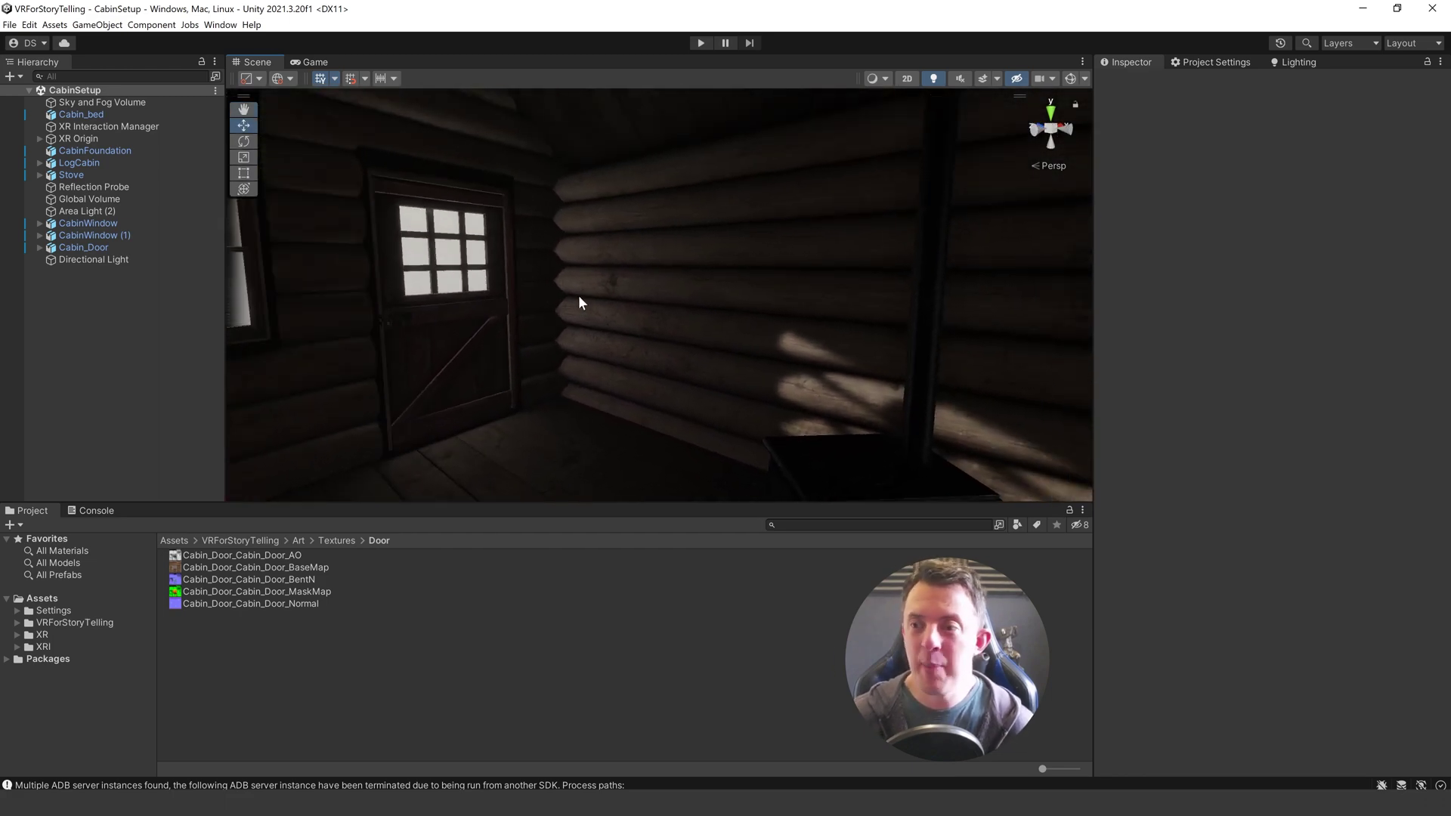
{"action": "right_click_drag", "start_coordinate": [580, 302], "coordinate": [716, 368]}
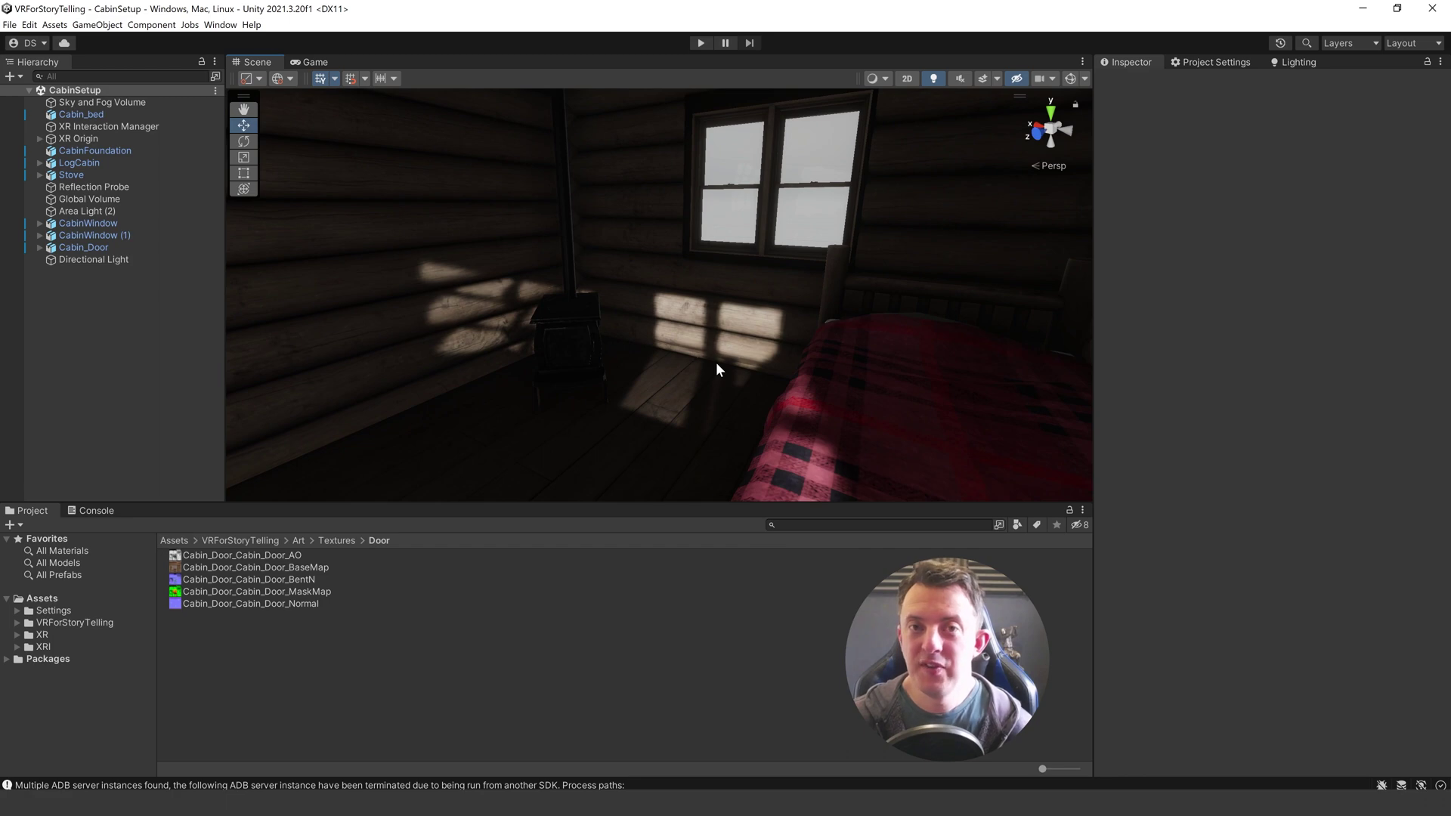
{"action": "right_click_drag", "start_coordinate": [691, 373], "coordinate": [720, 319]}
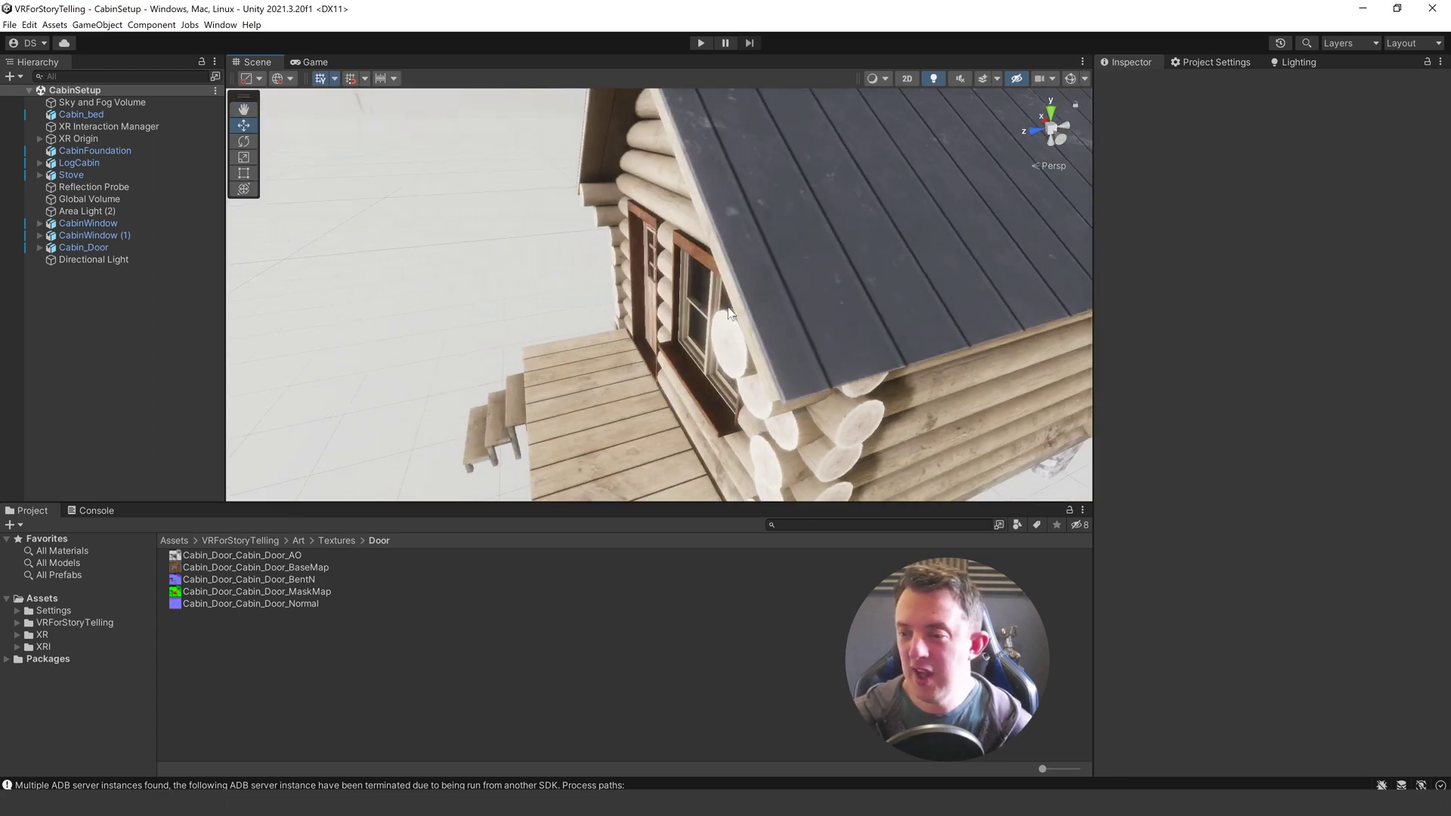
{"action": "right_click_drag", "start_coordinate": [831, 317], "coordinate": [942, 261]}
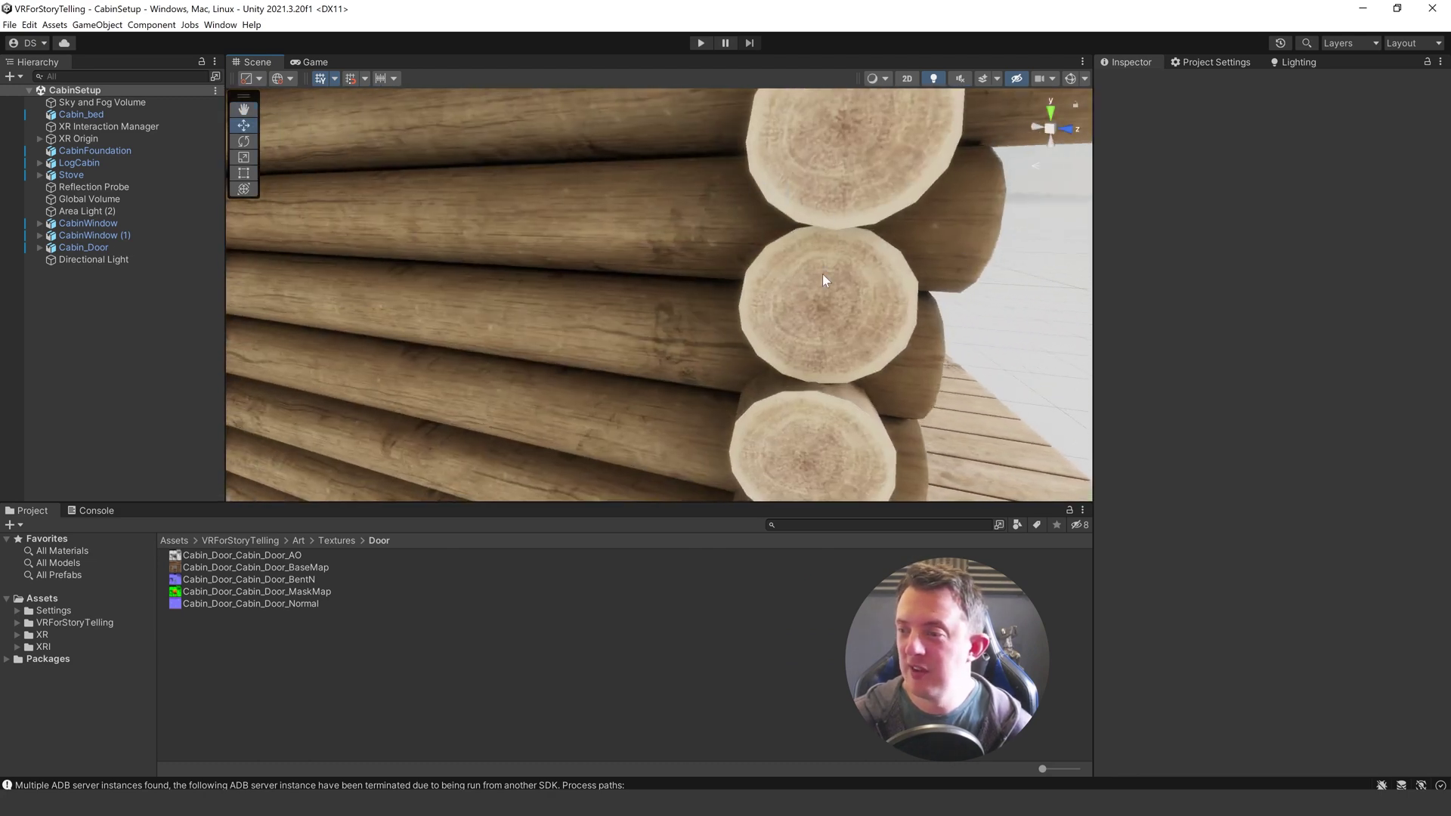
Circle the log-wall corner past the door and porch, then fly inside to frame window, stove and red bed
{"action": "right_click_drag", "start_coordinate": [1020, 176], "coordinate": [446, 285]}
{"action": "right_click_drag", "start_coordinate": [855, 332], "coordinate": [767, 221]}
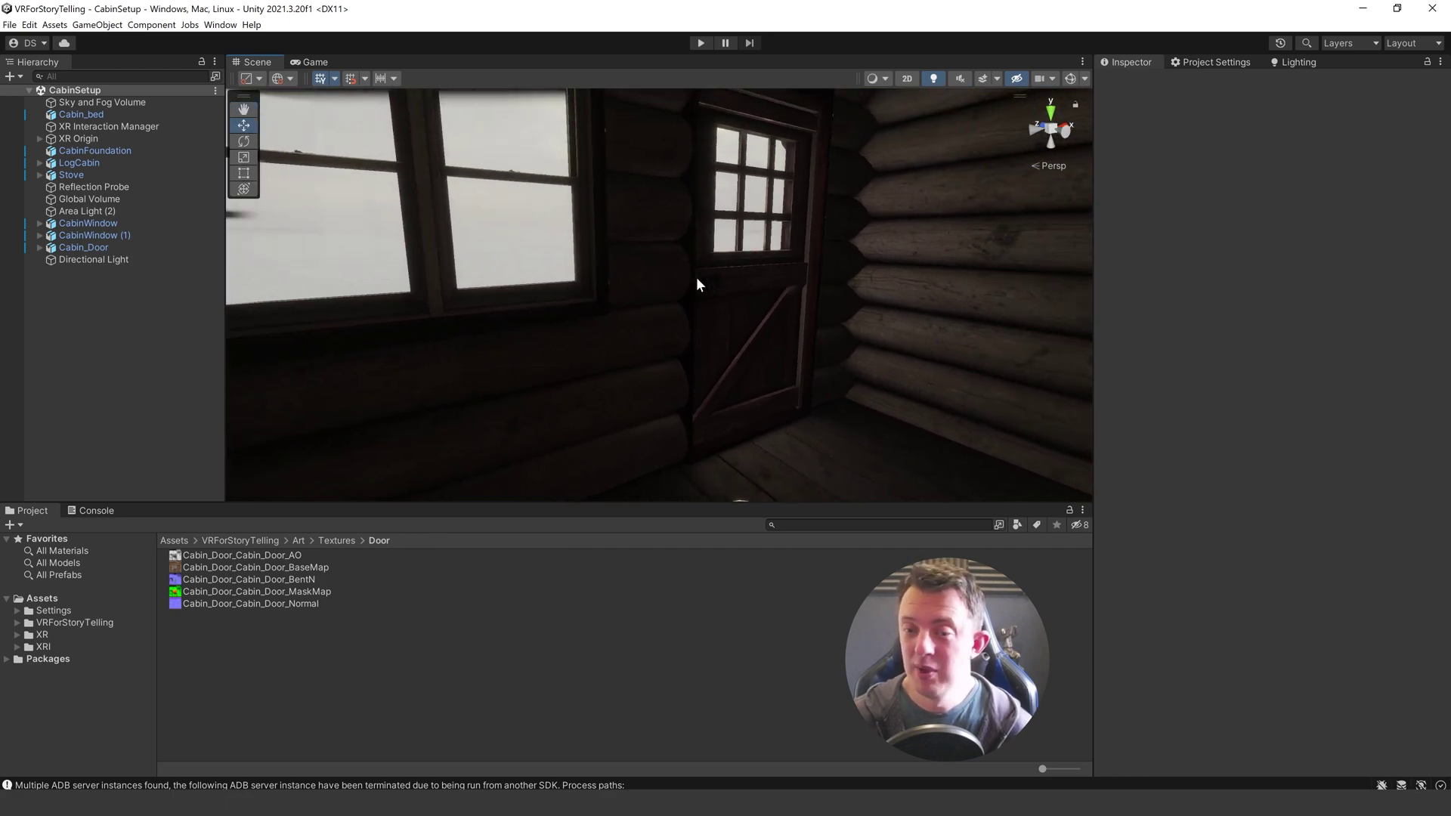
{"action": "right_click_drag", "start_coordinate": [699, 285], "coordinate": [593, 333]}
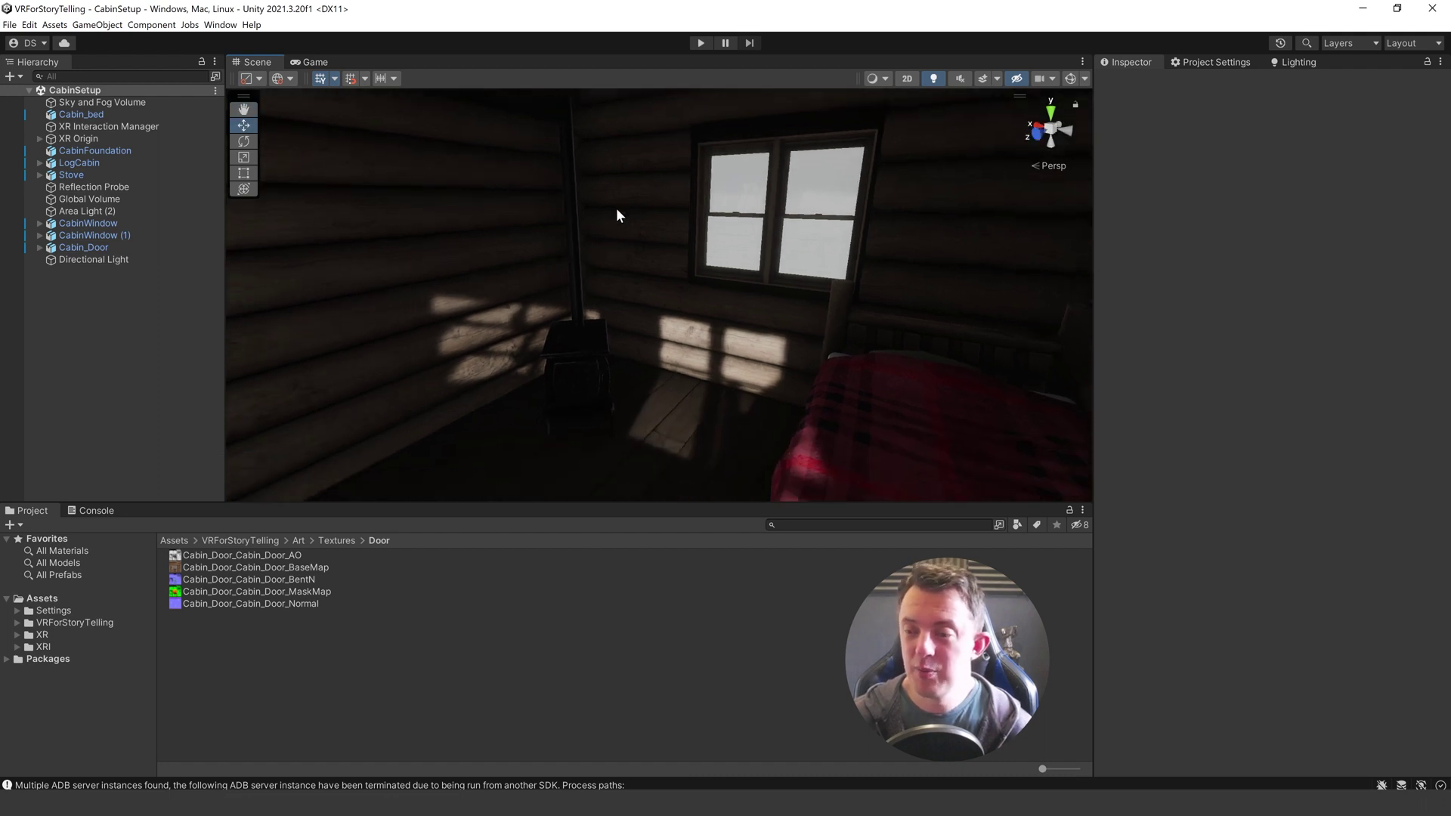
{"action": "scroll", "coordinate": [615, 209], "scroll_direction": "down", "scroll_amount": 5}
{"action": "scroll", "coordinate": [615, 219], "scroll_direction": "up", "scroll_amount": 5}
{"action": "scroll", "coordinate": [615, 239], "scroll_direction": "down", "scroll_amount": 5}
{"action": "right_click_drag", "start_coordinate": [651, 238], "coordinate": [835, 360]}
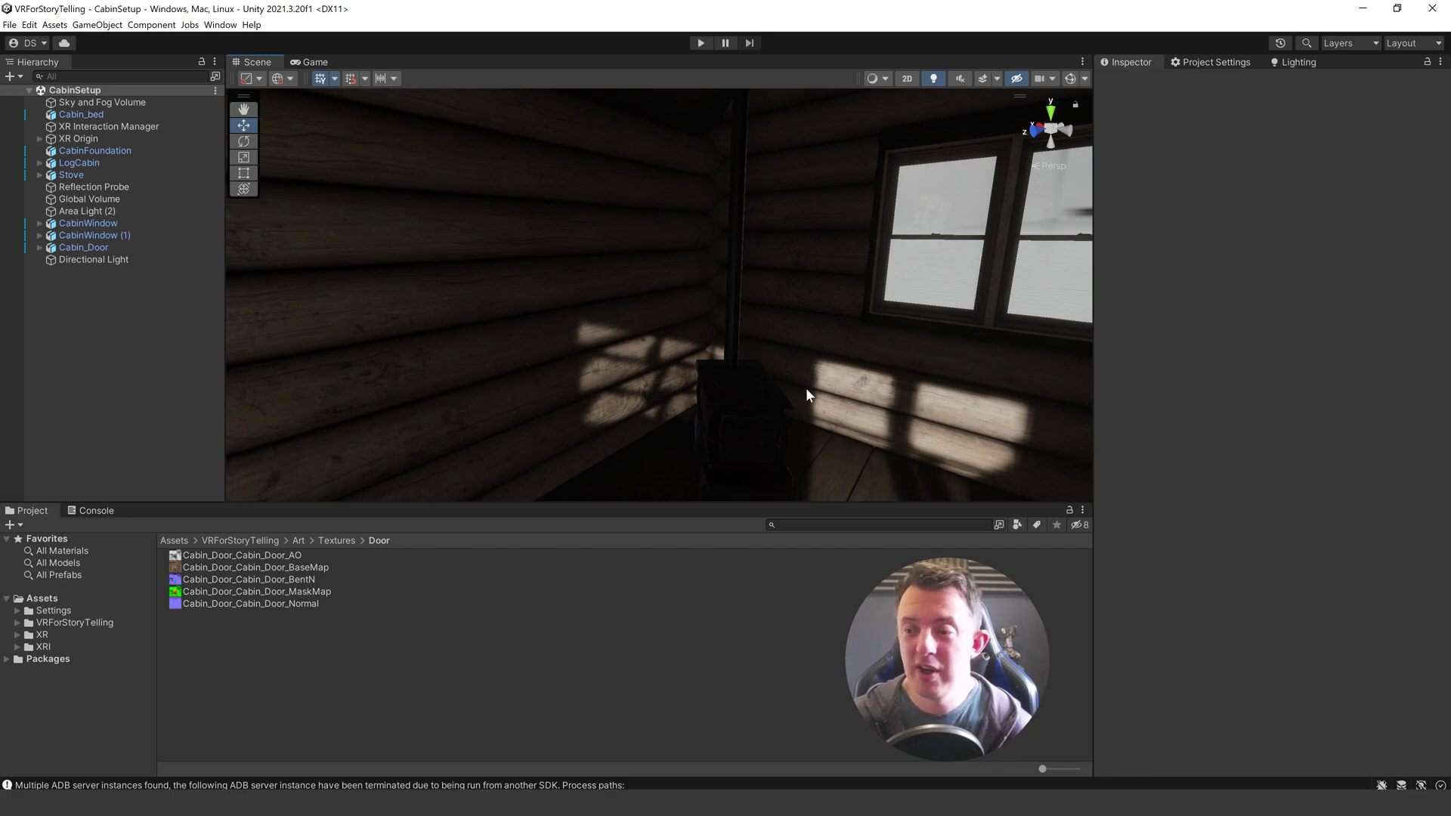
{"action": "key", "text": "Right"}
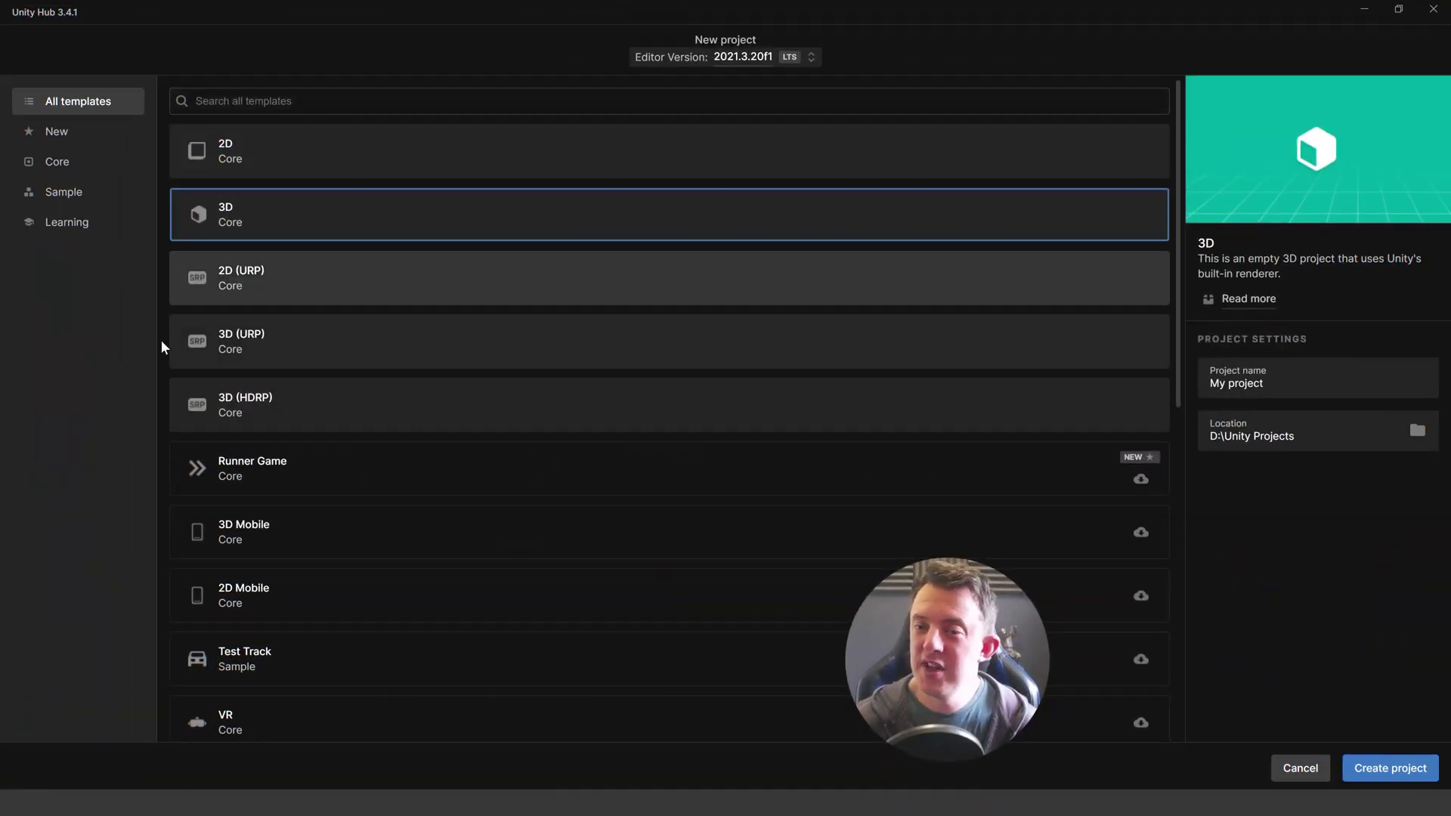
Keep editor version 2021.3.20f1, select the 3D (HDRP) template and review its Read more details
{"action": "left_click", "coordinate": [811, 58]}
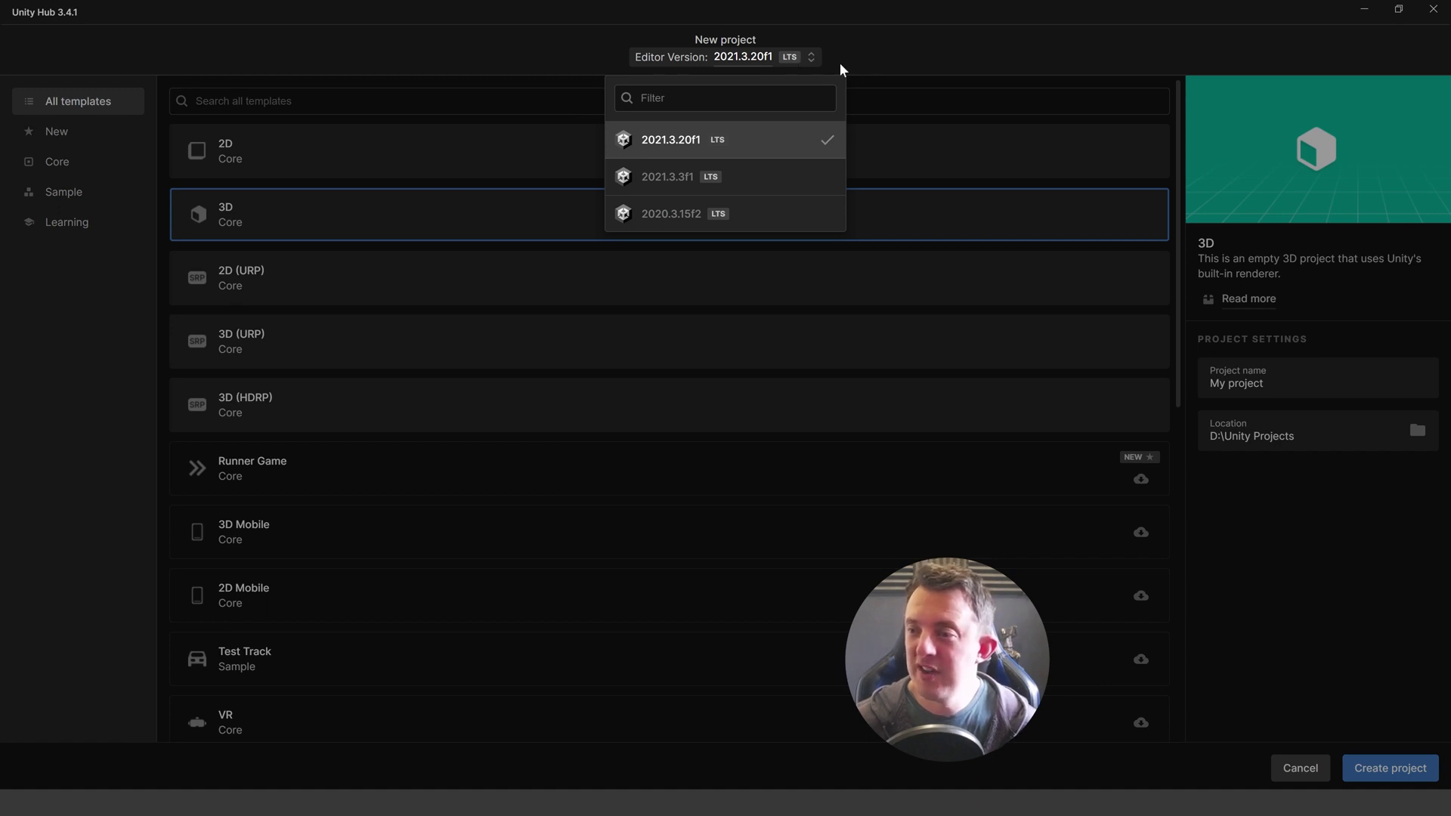
{"action": "left_click", "coordinate": [885, 63]}
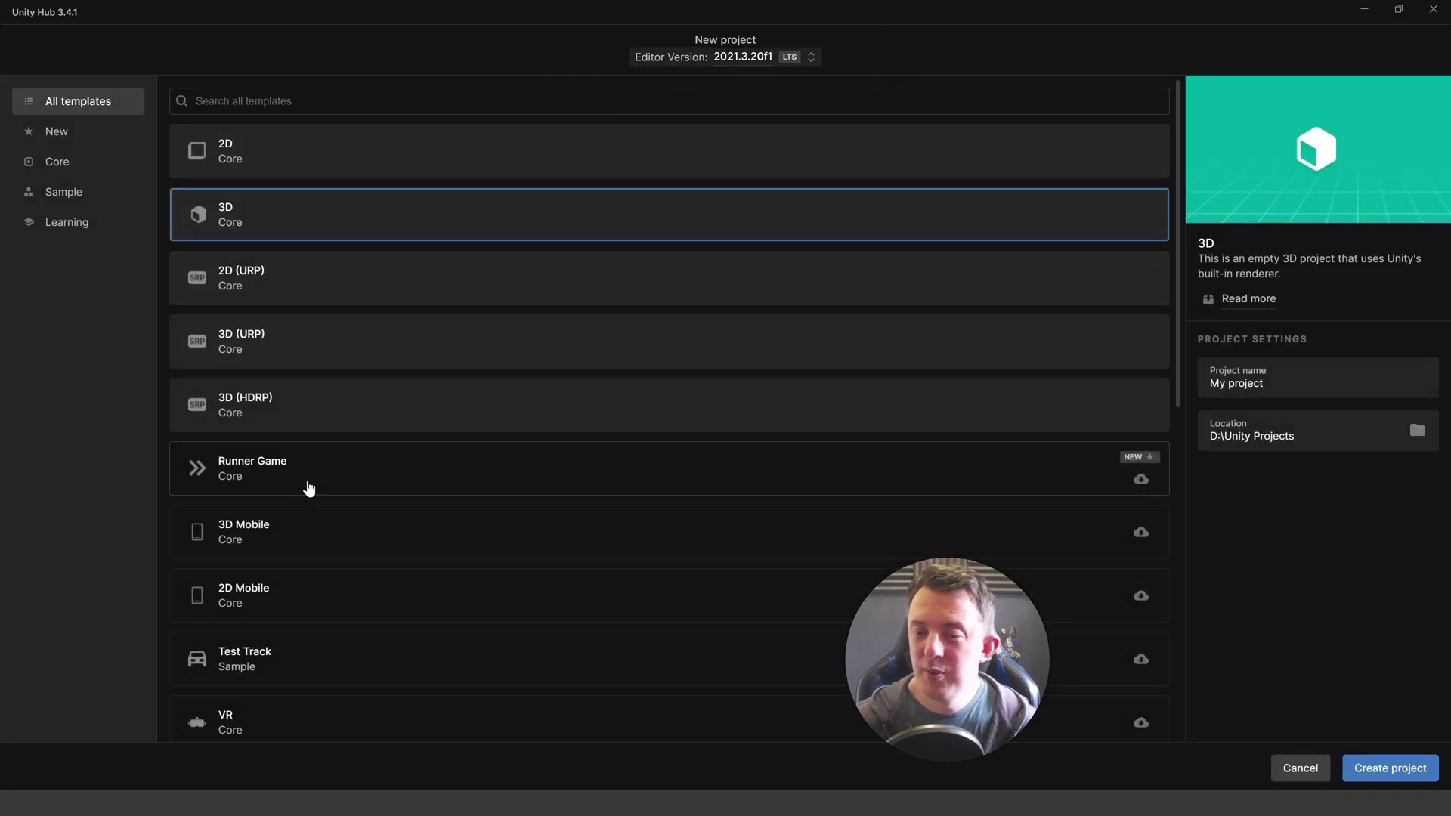
{"action": "left_click", "coordinate": [396, 420]}
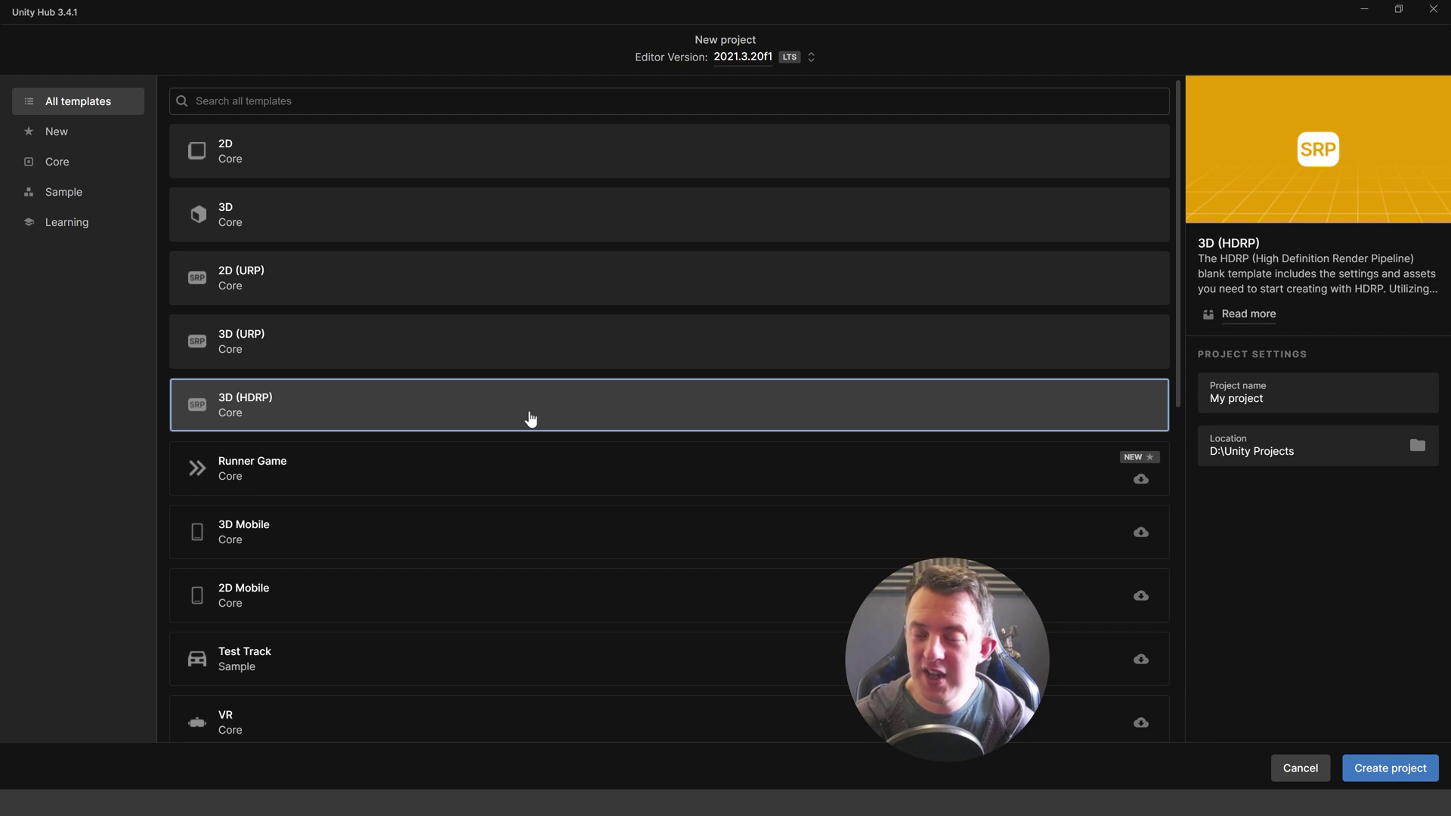
{"action": "left_click", "coordinate": [1248, 313]}
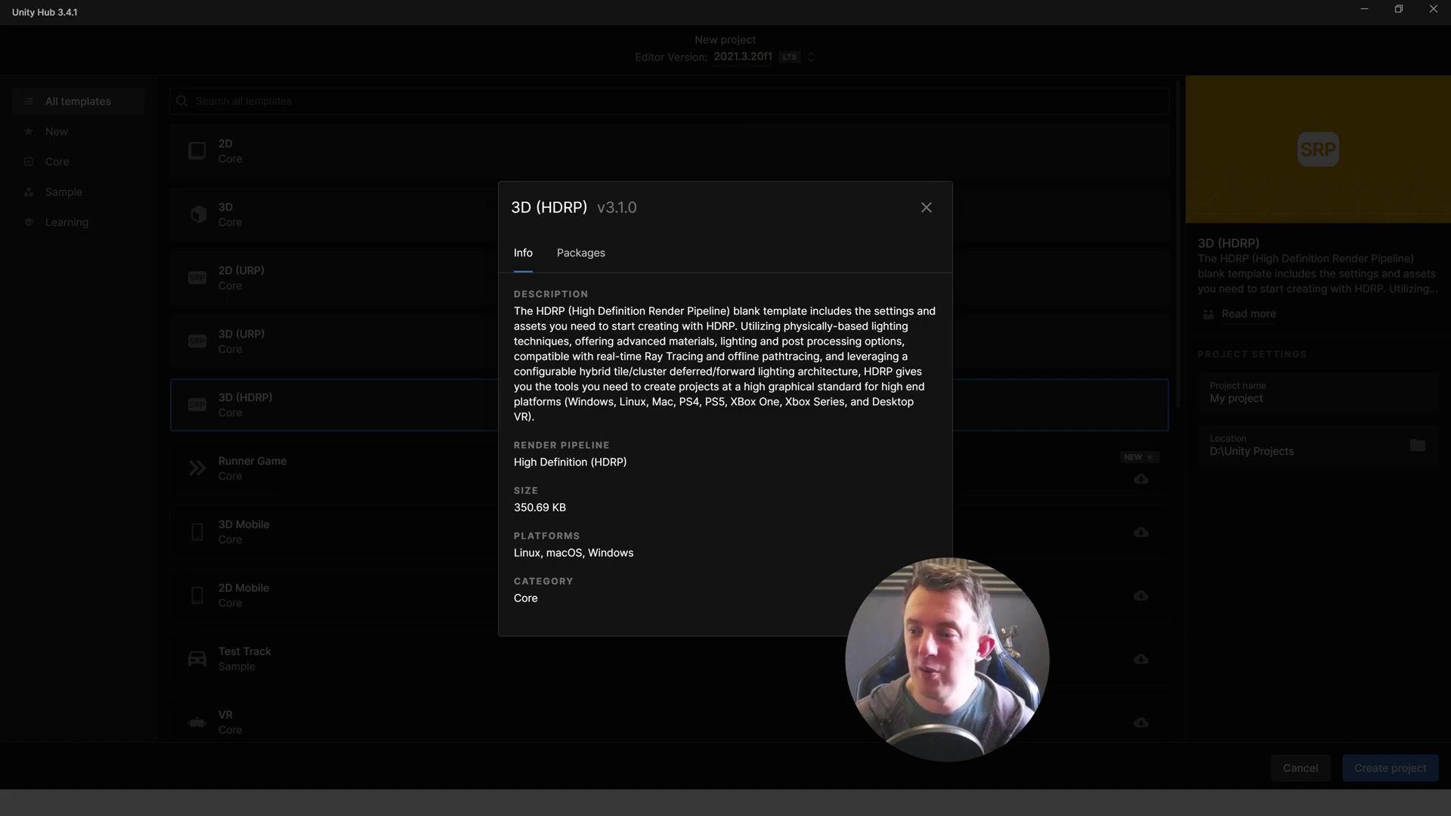
{"action": "left_click", "coordinate": [926, 207]}
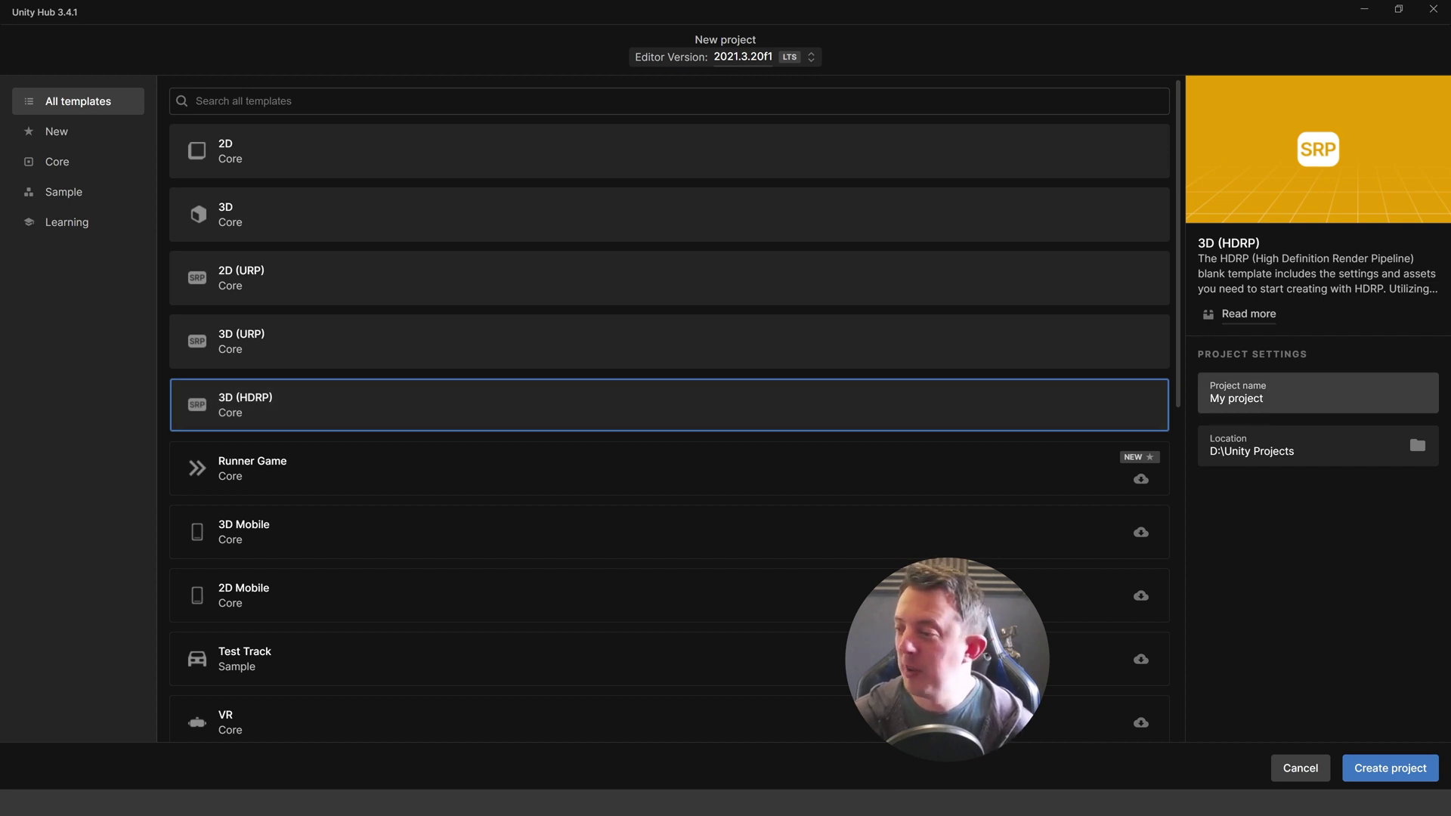
Replace the default project name with VRStory and create the project
{"action": "triple_click", "coordinate": [1322, 394]}
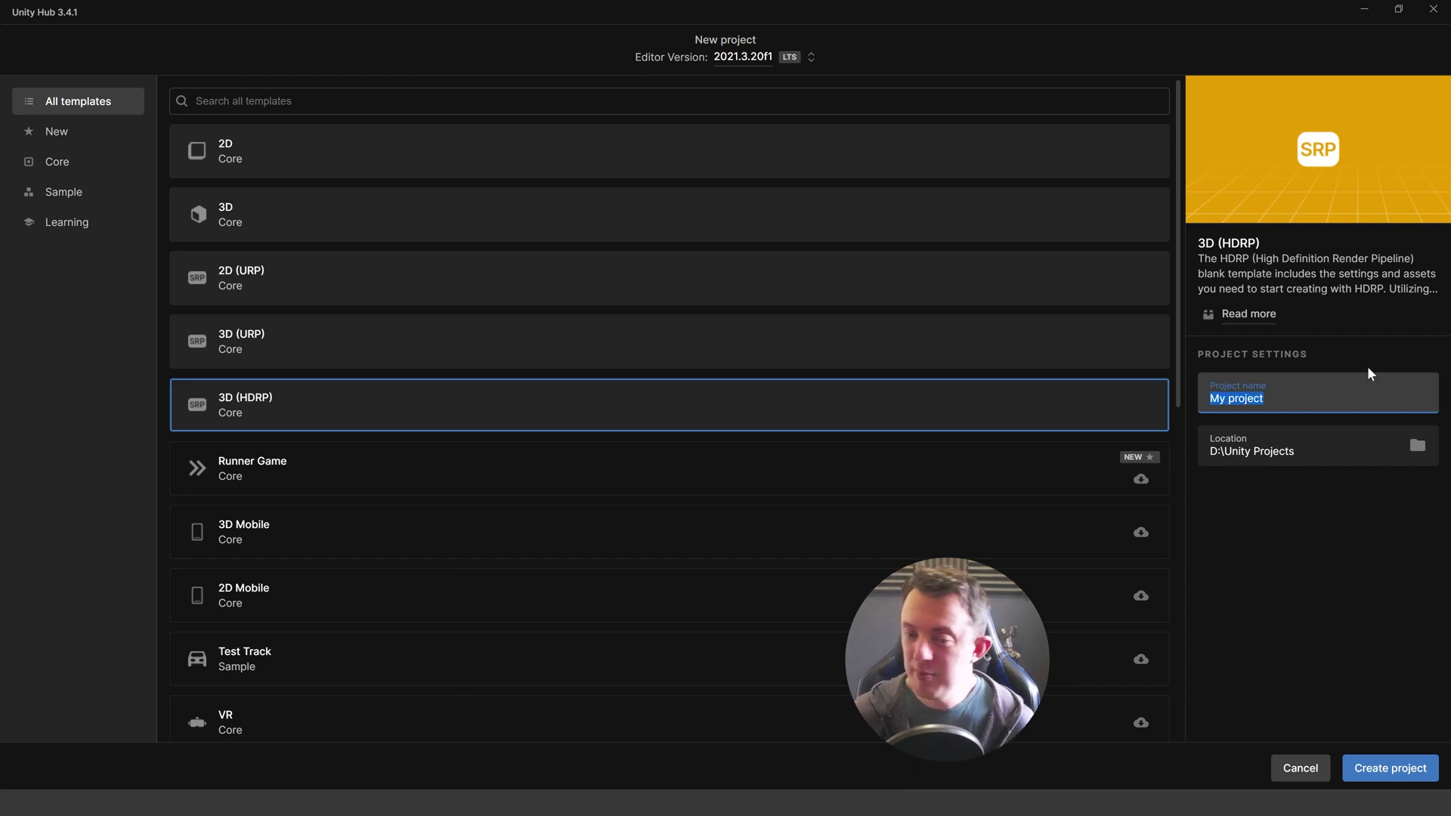
{"action": "key", "text": "BackSpace"}
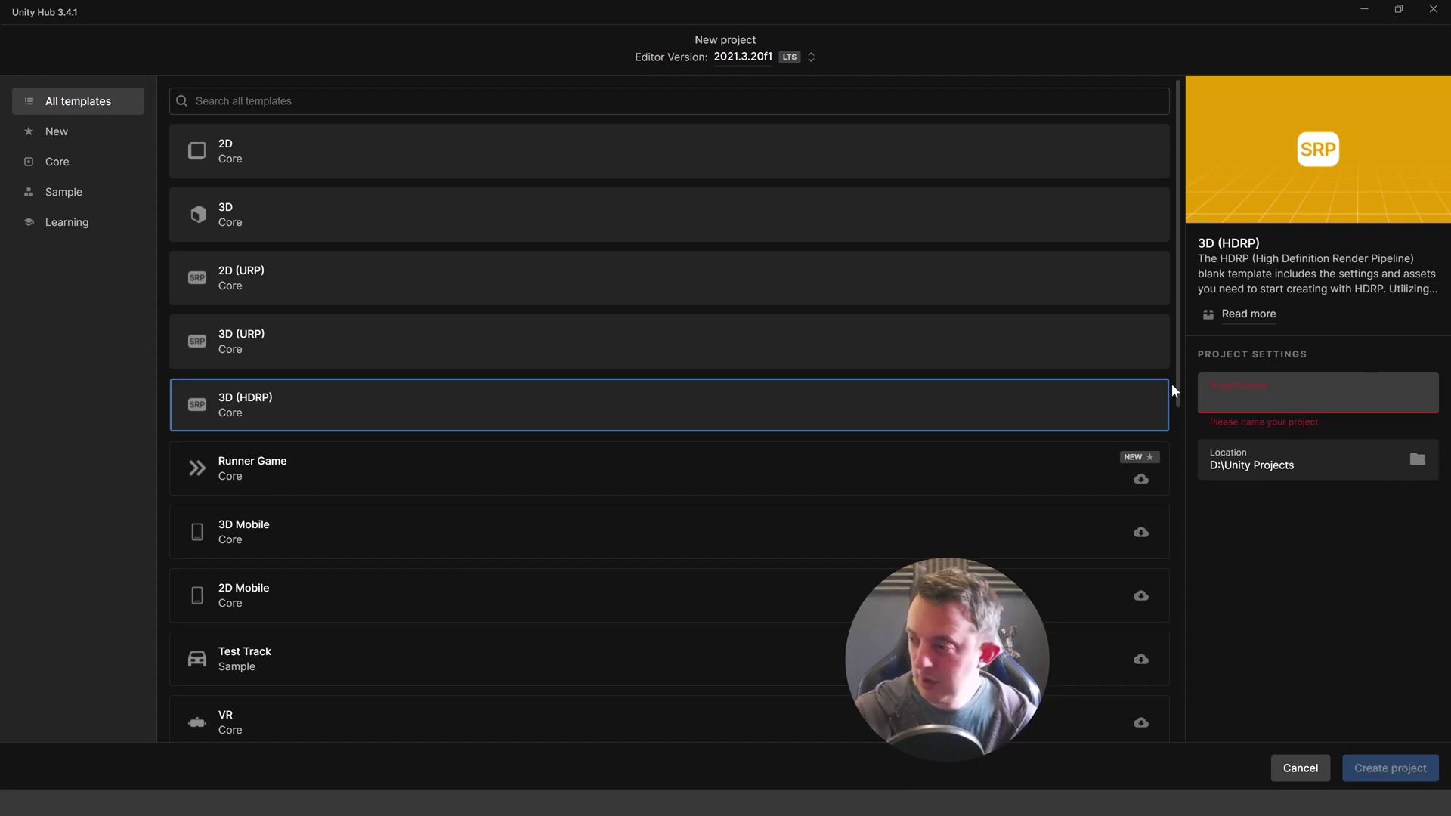
{"action": "type", "text": "VRS"}
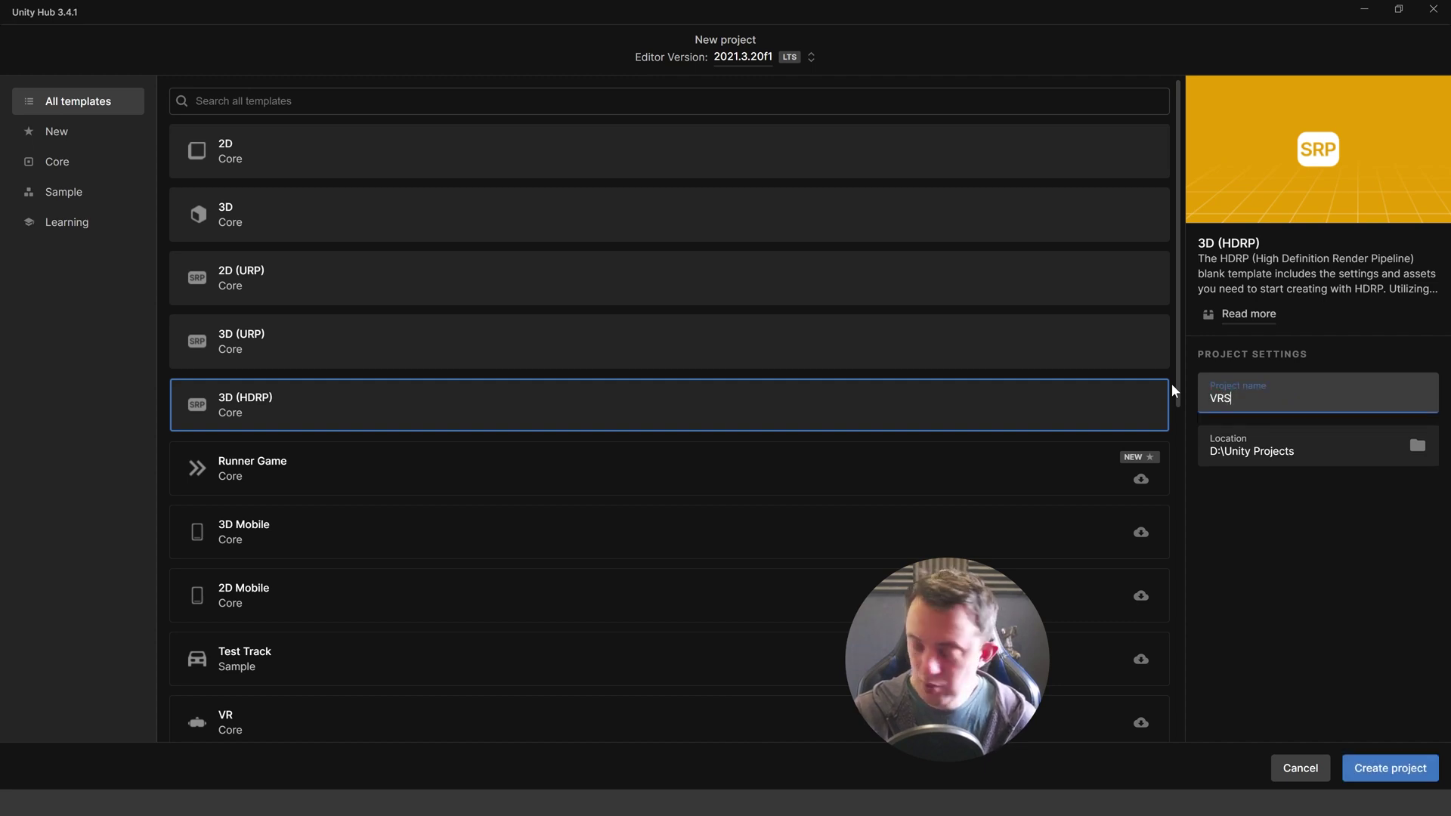
{"action": "type", "text": "tory"}
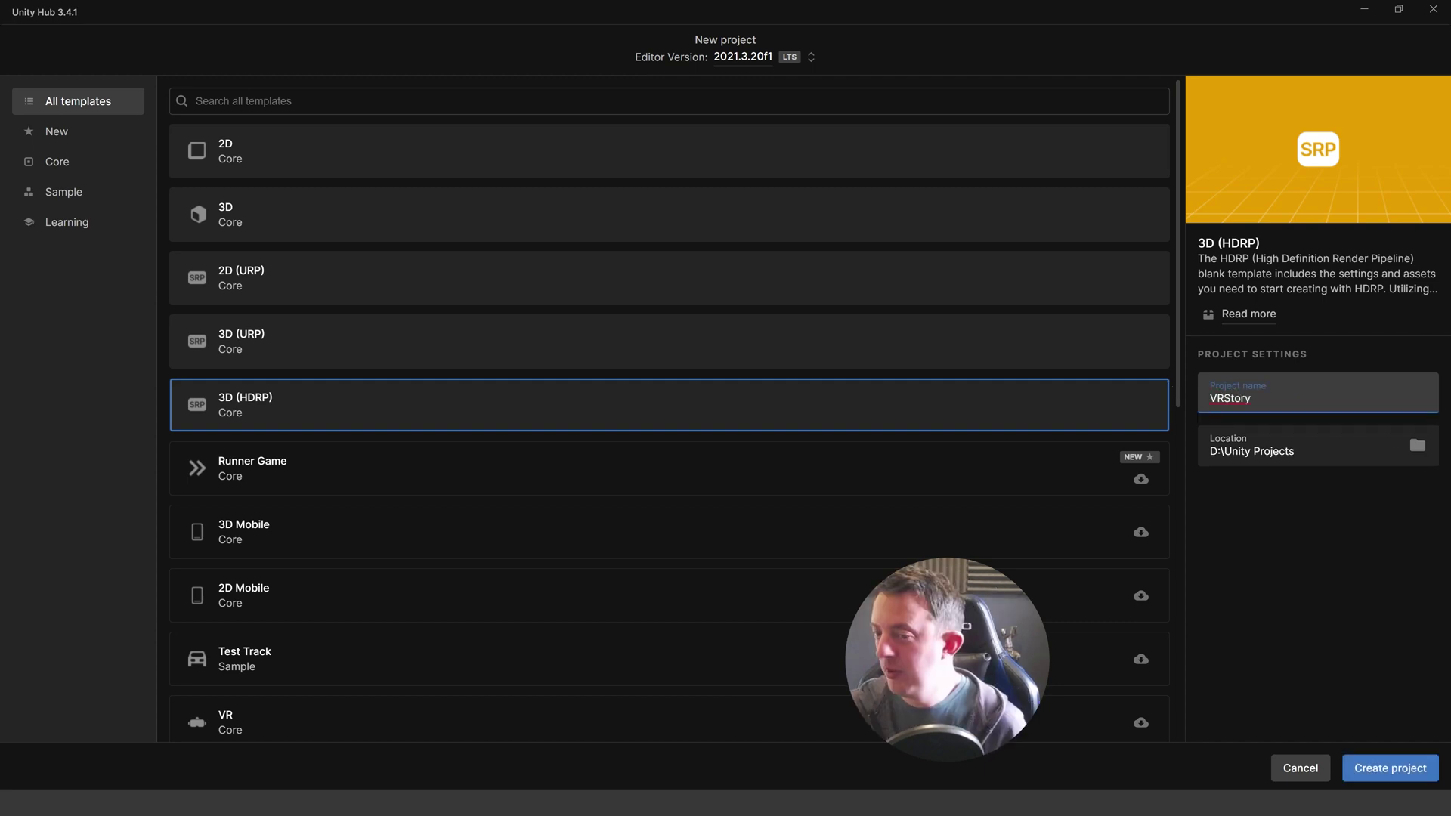
{"action": "left_click", "coordinate": [1372, 771]}
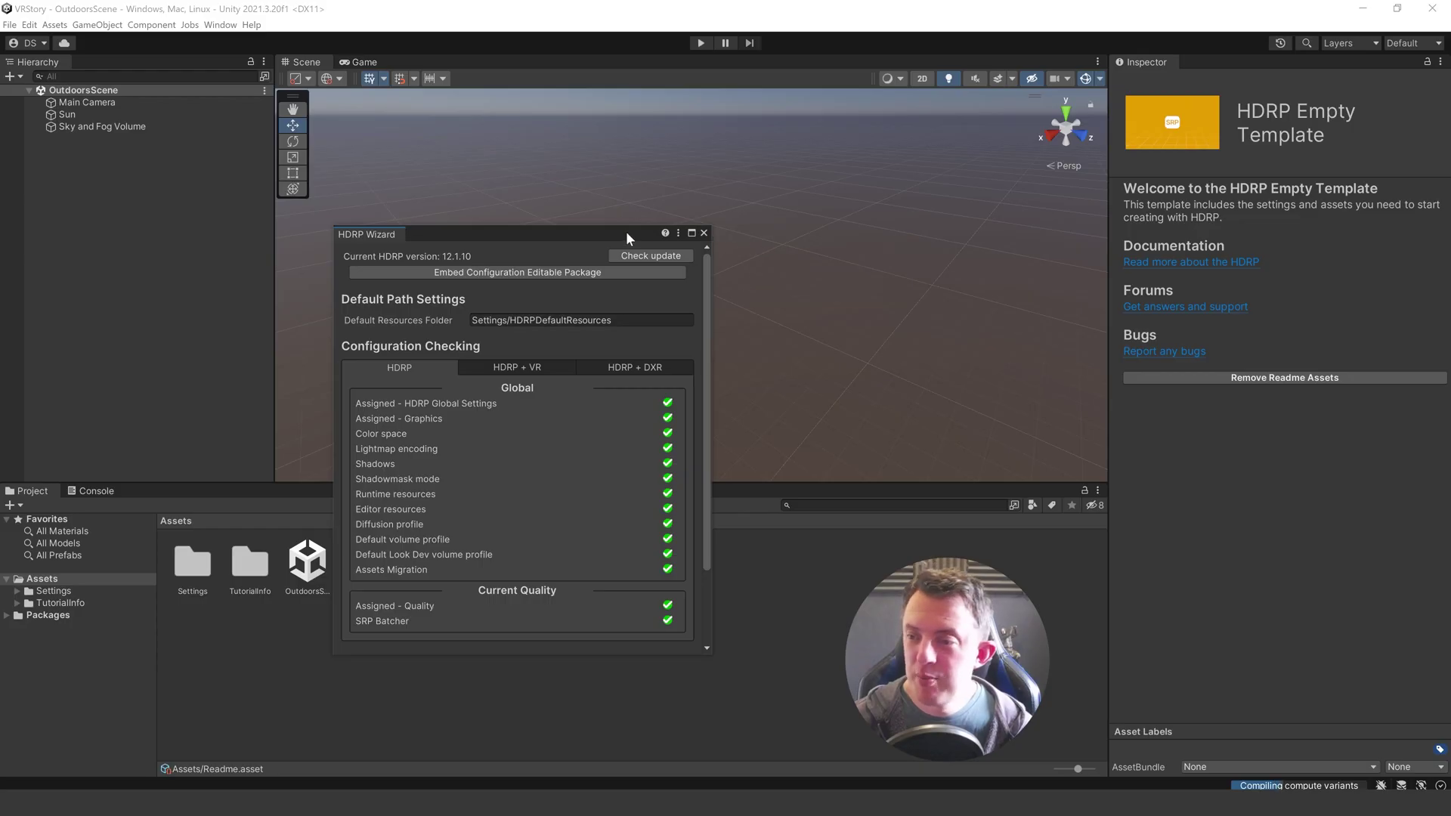
Apply Fix All on the HDRP Wizard's HDRP + VR checks so XR Management Package passes, then close it
{"action": "left_click_drag", "start_coordinate": [625, 226], "coordinate": [642, 95]}
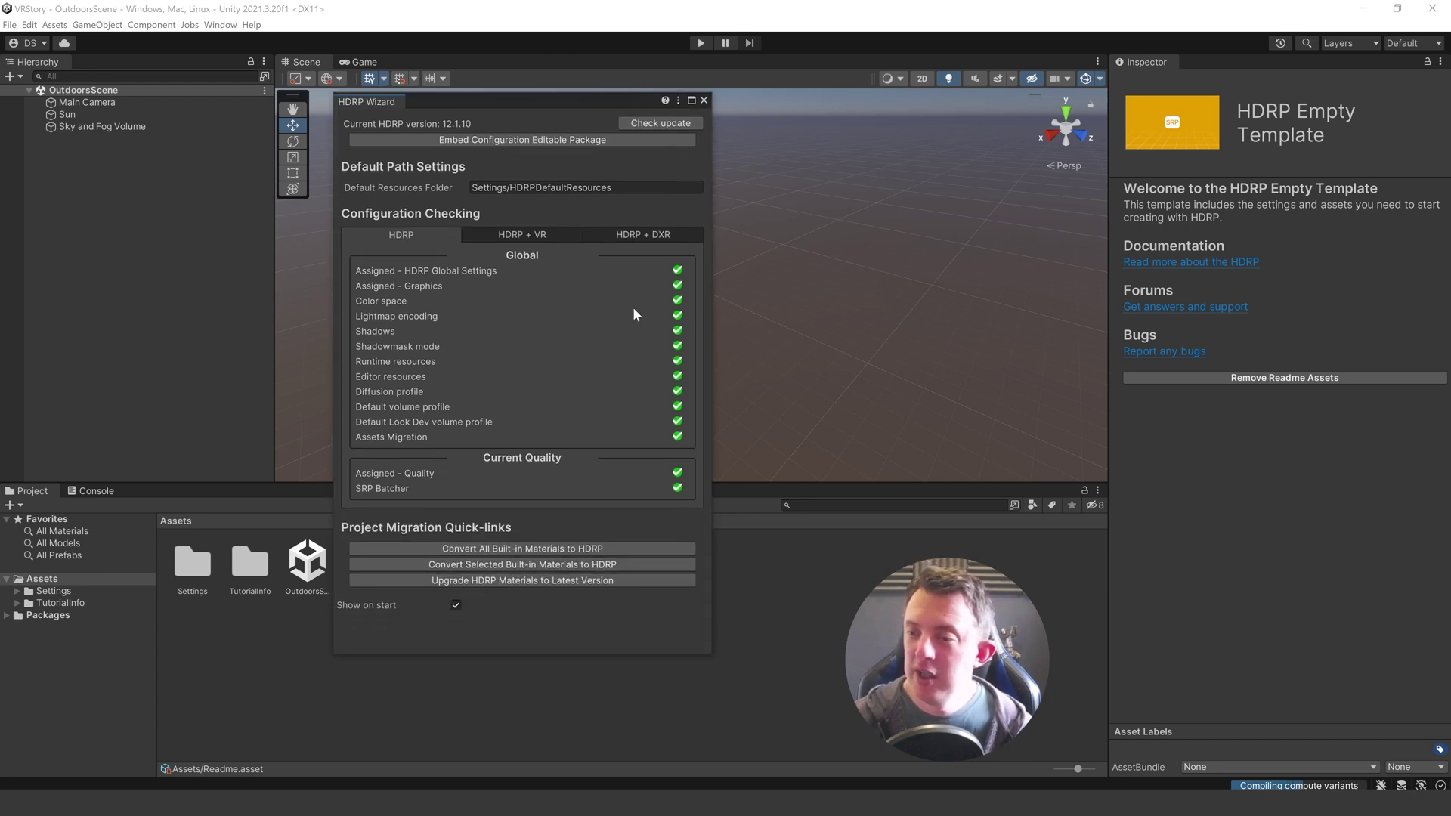
{"action": "left_click", "coordinate": [536, 234]}
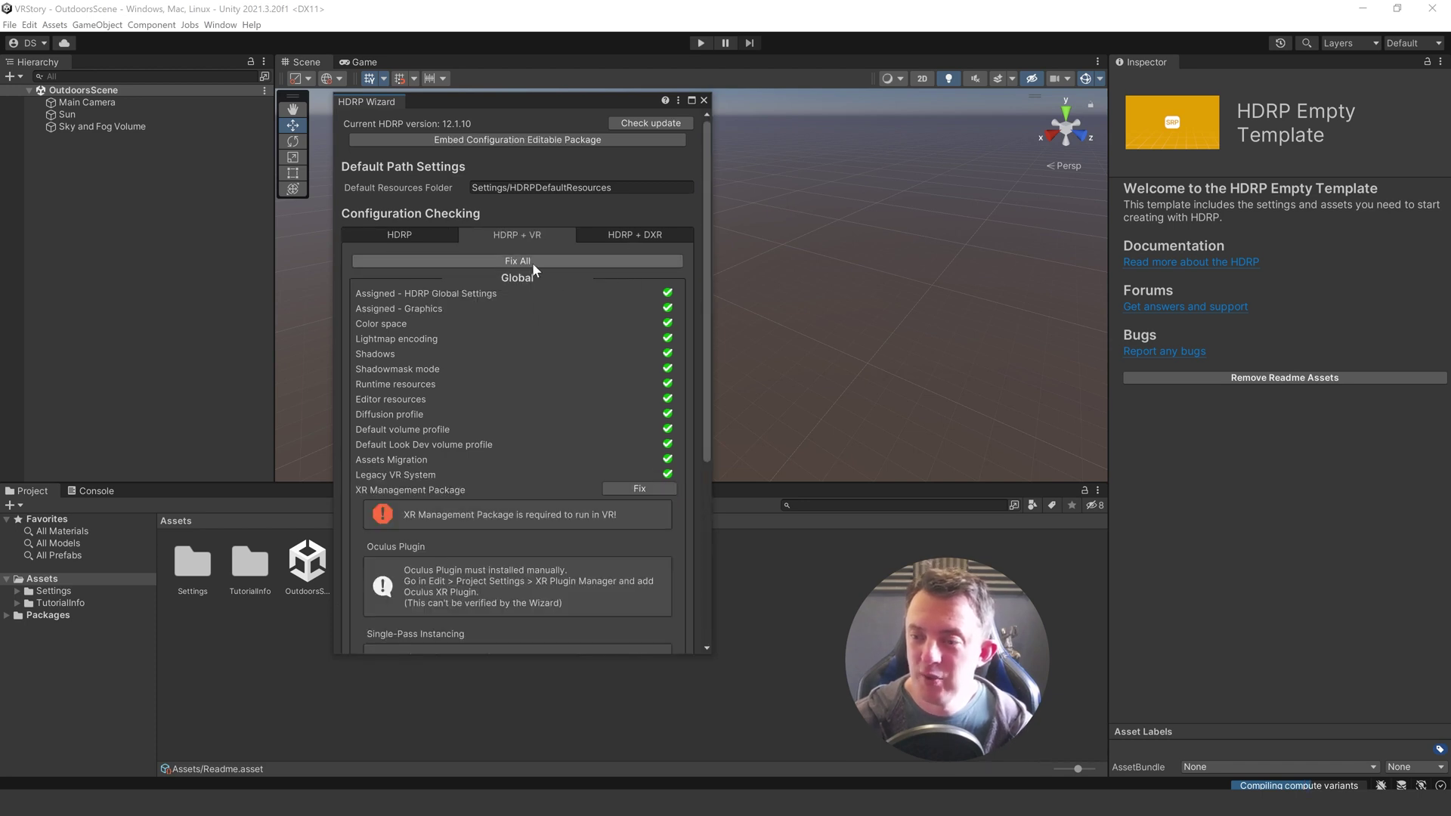
{"action": "left_click", "coordinate": [532, 262]}
{"action": "scroll", "coordinate": [553, 178], "scroll_direction": "down", "scroll_amount": 4}
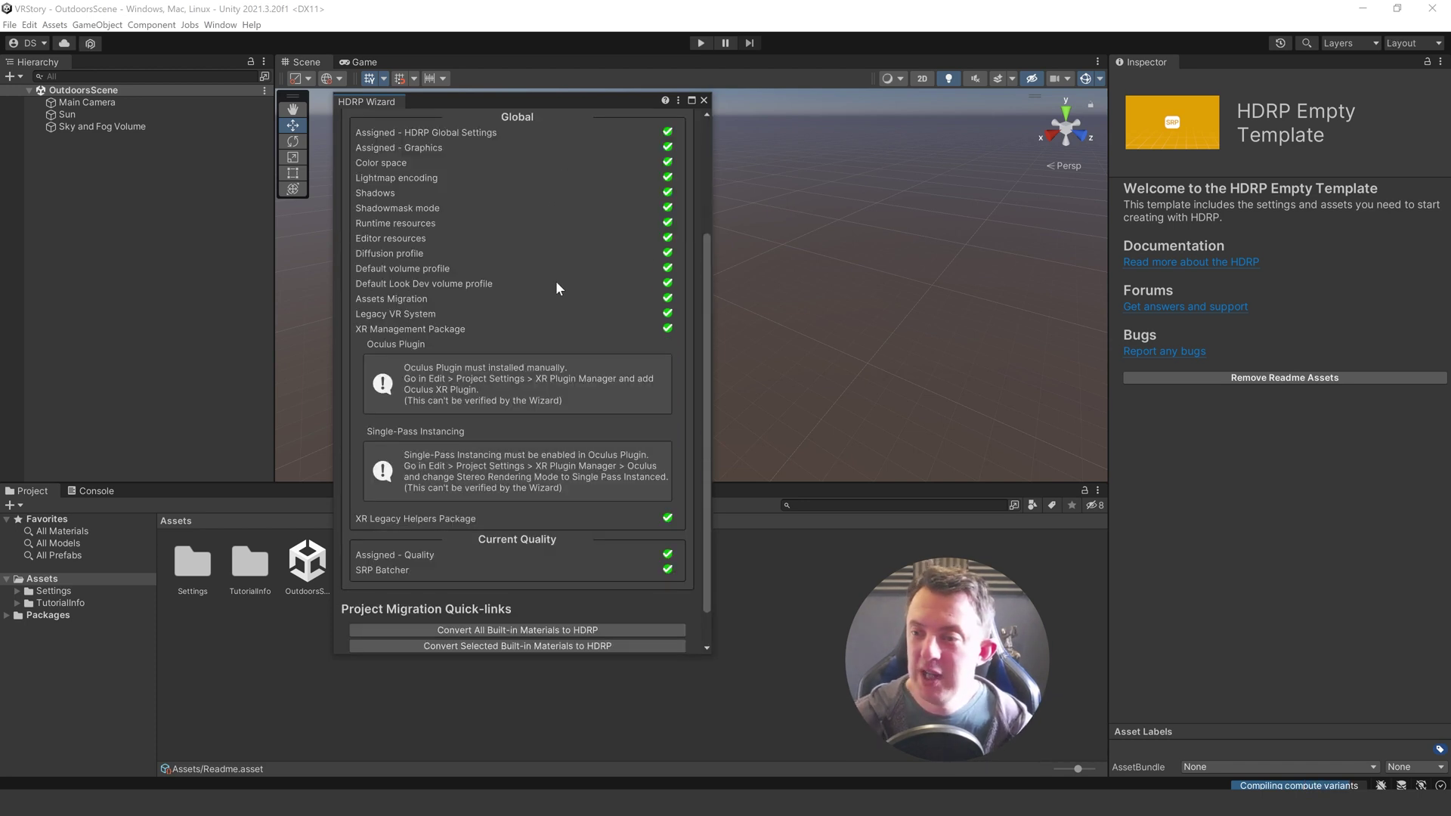
{"action": "scroll", "coordinate": [557, 290], "scroll_direction": "up", "scroll_amount": 3}
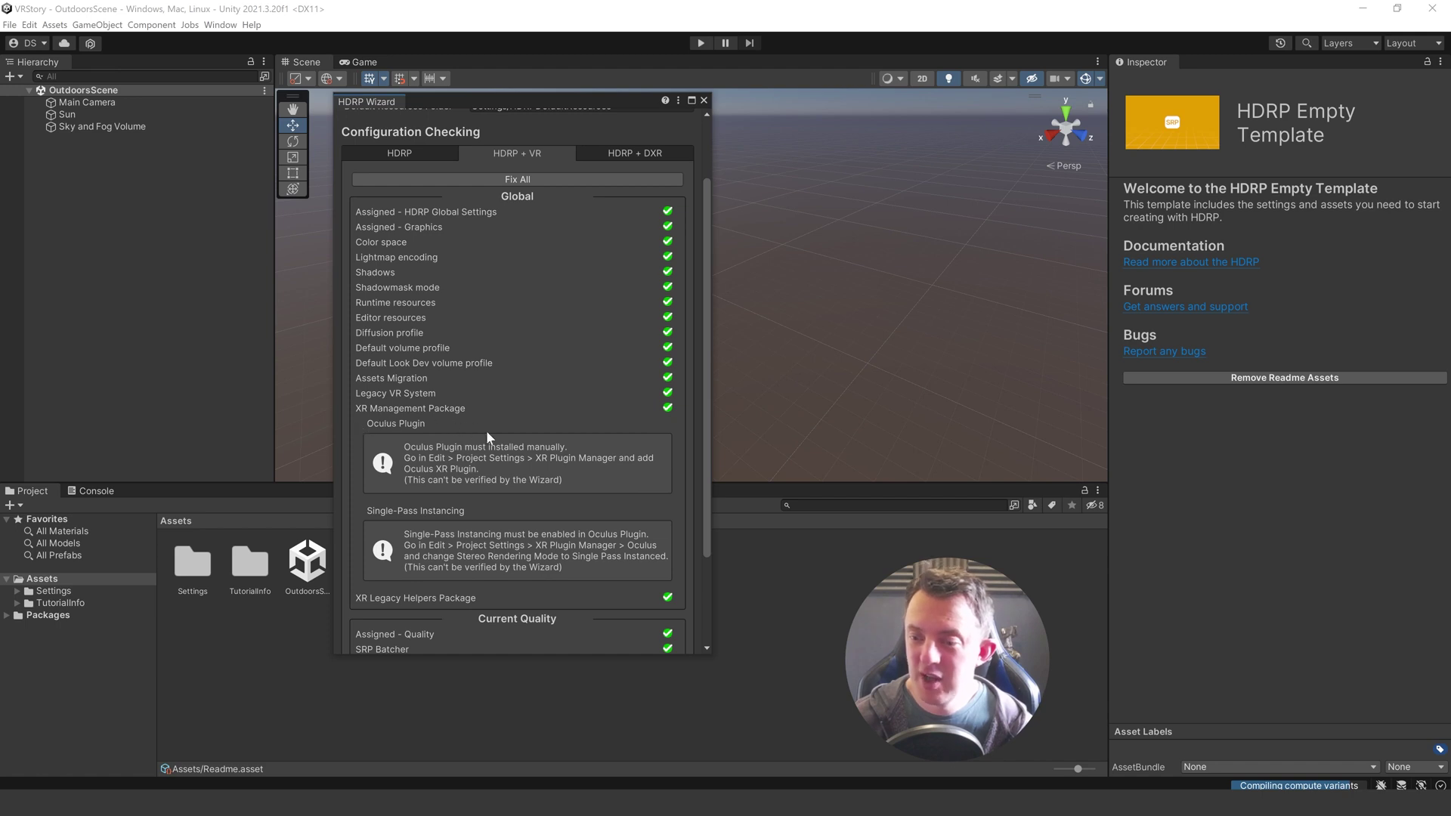
{"action": "scroll", "coordinate": [491, 440], "scroll_direction": "down", "scroll_amount": 5}
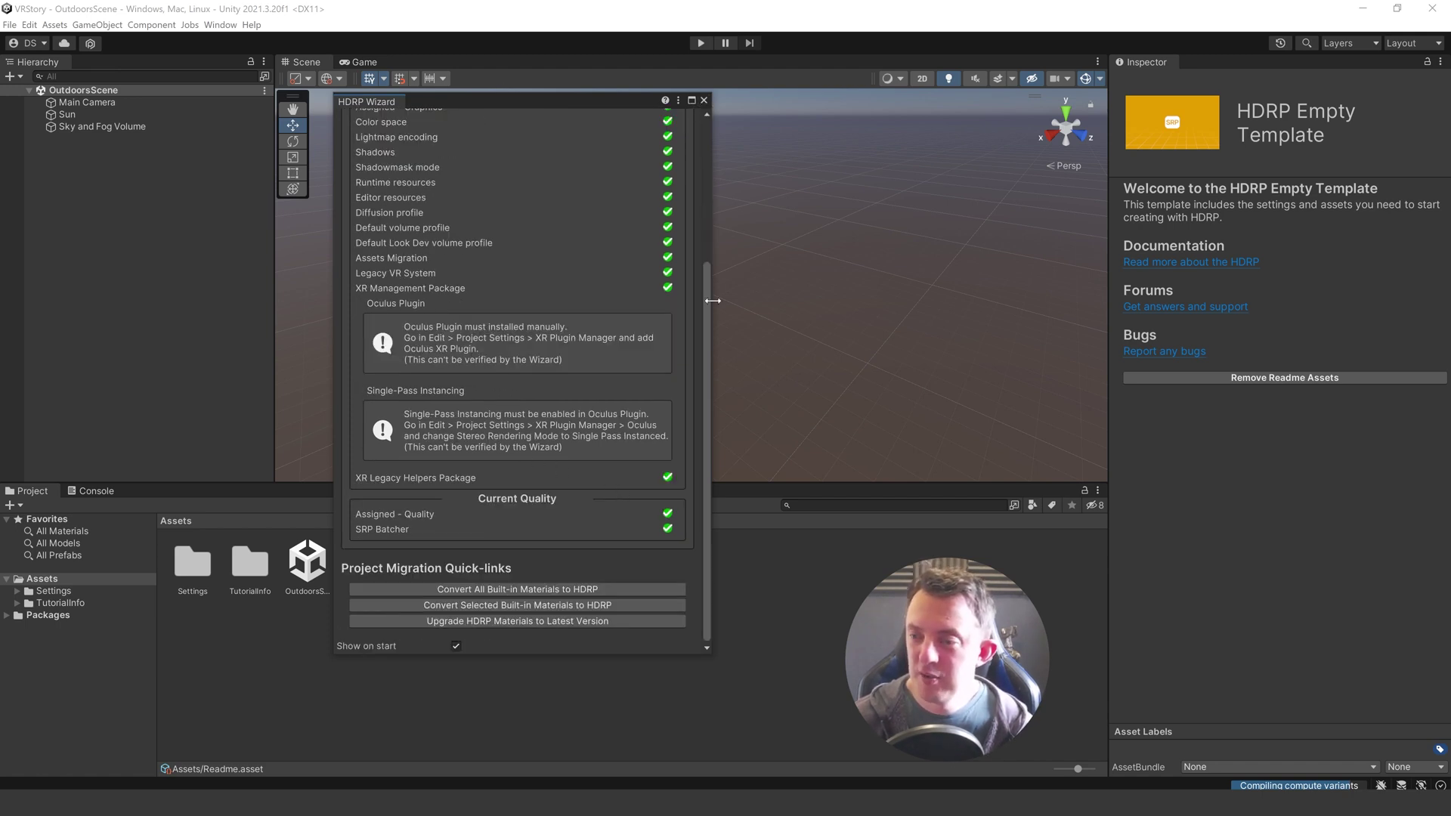
{"action": "left_click_drag", "start_coordinate": [709, 318], "coordinate": [714, 161]}
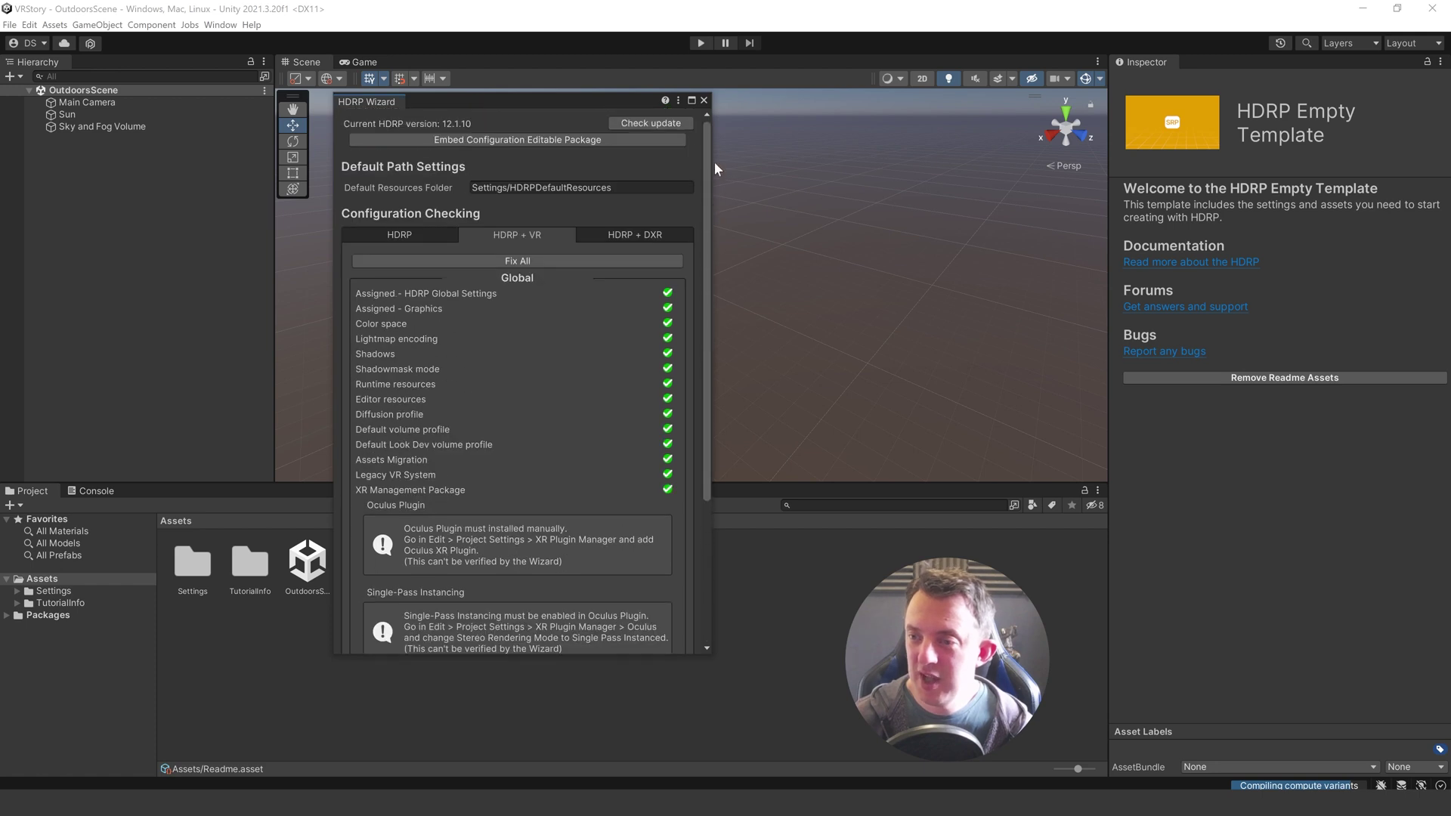
{"action": "left_click", "coordinate": [702, 101]}
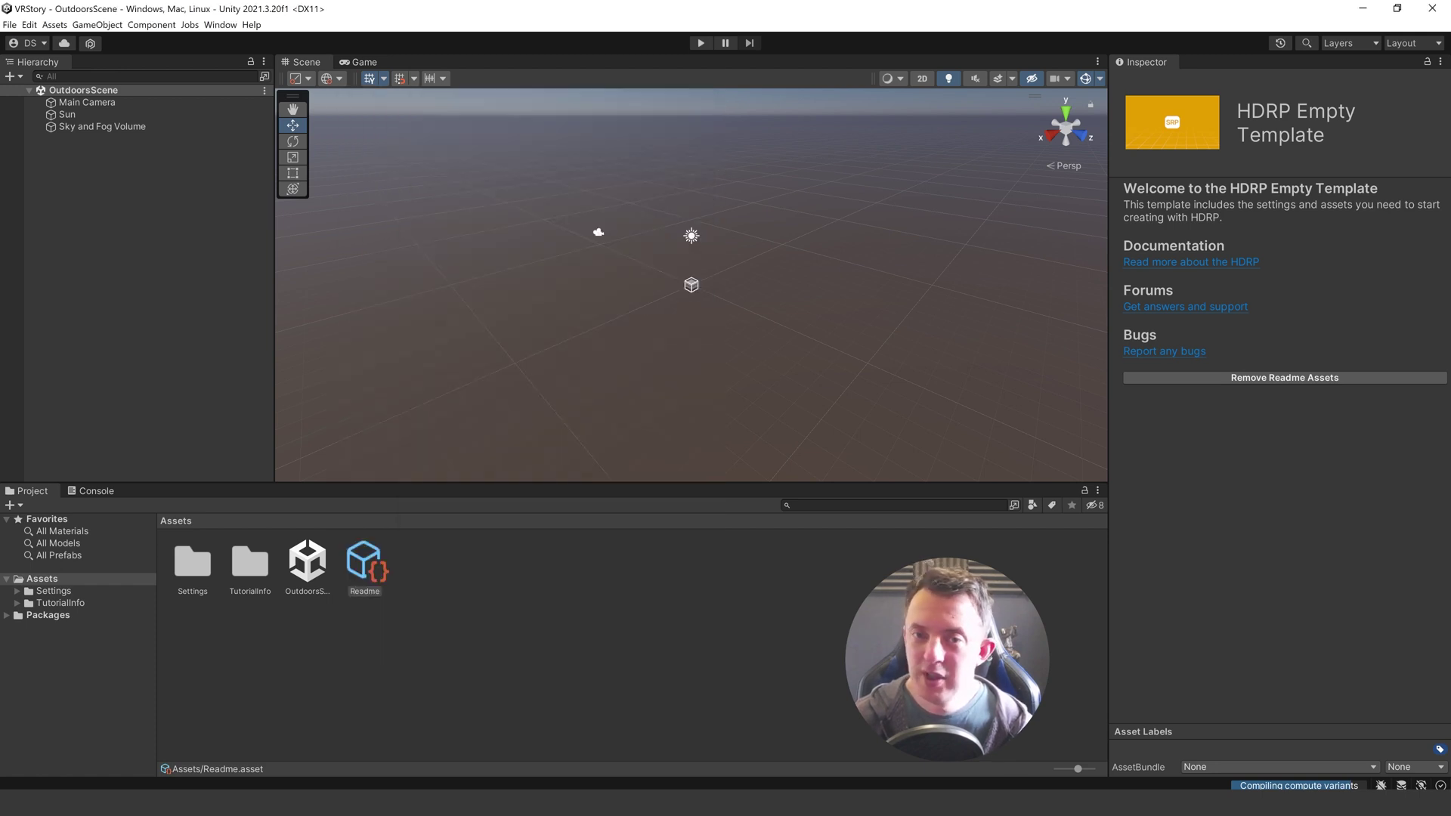
Via Build Settings' Player Settings, install XR Plug-in Management and enable OpenXR with native input backends
{"action": "left_click", "coordinate": [16, 26]}
{"action": "left_click", "coordinate": [22, 178]}
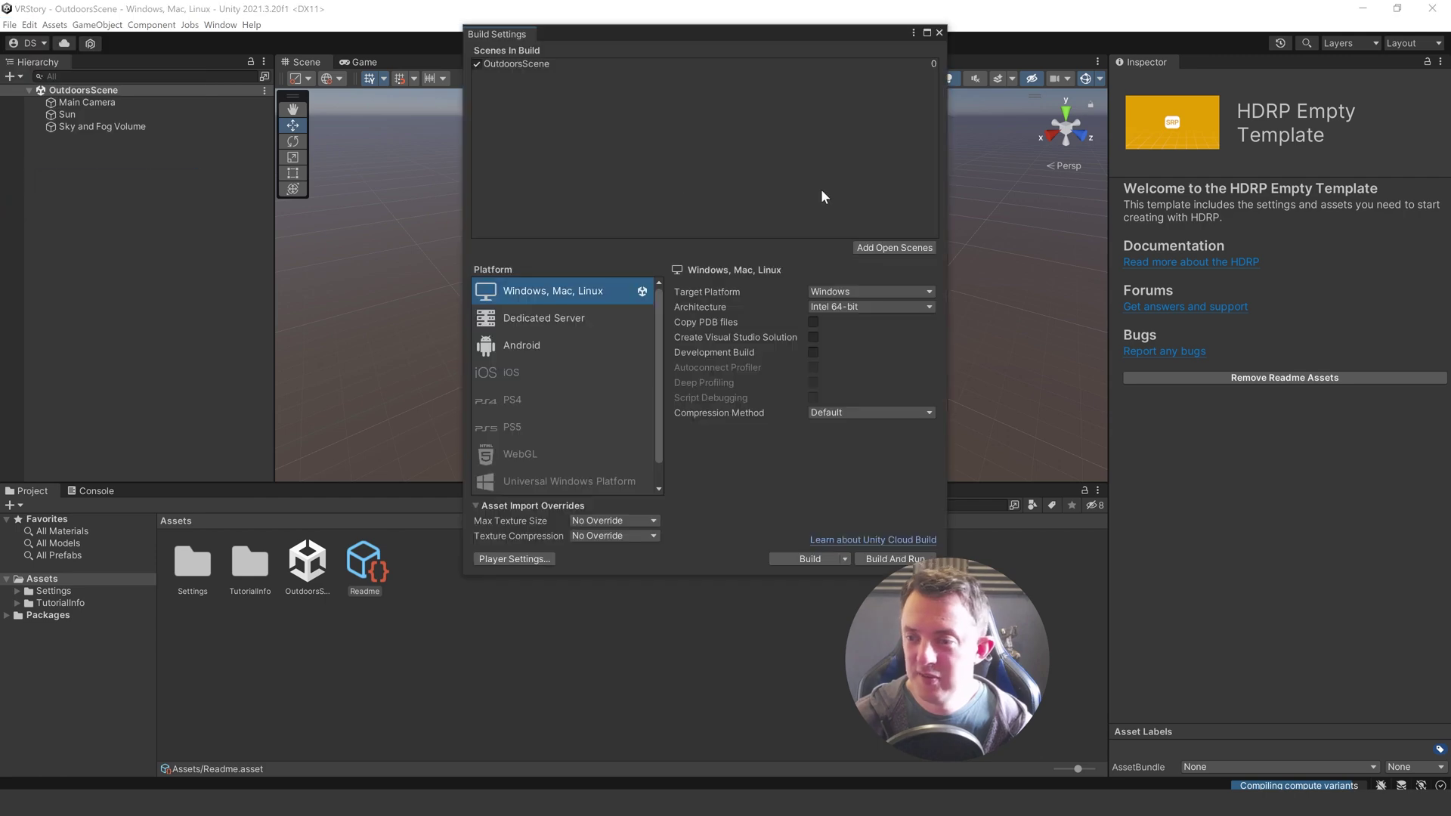
{"action": "left_click", "coordinate": [513, 558]}
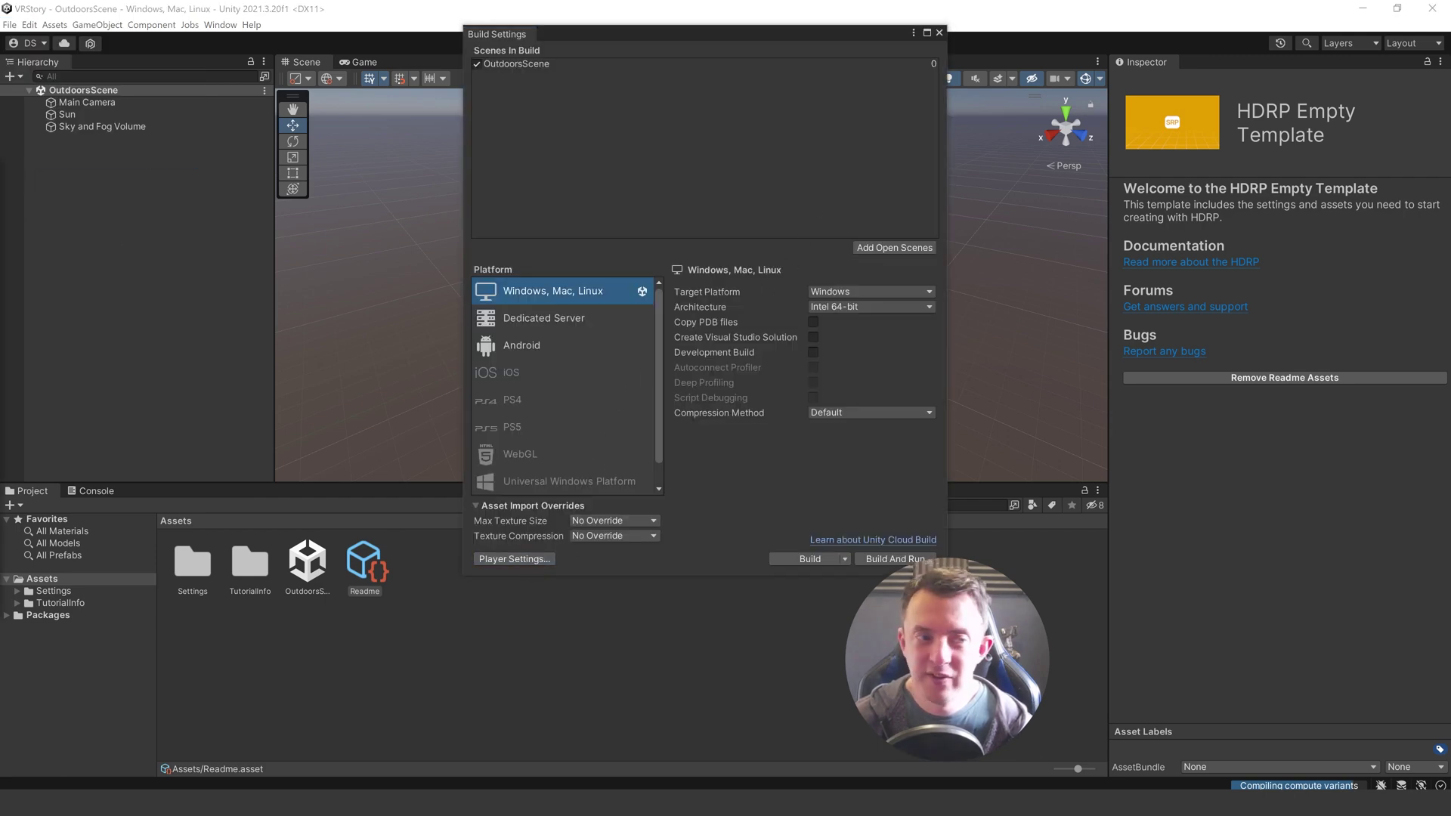
{"action": "left_click", "coordinate": [939, 33]}
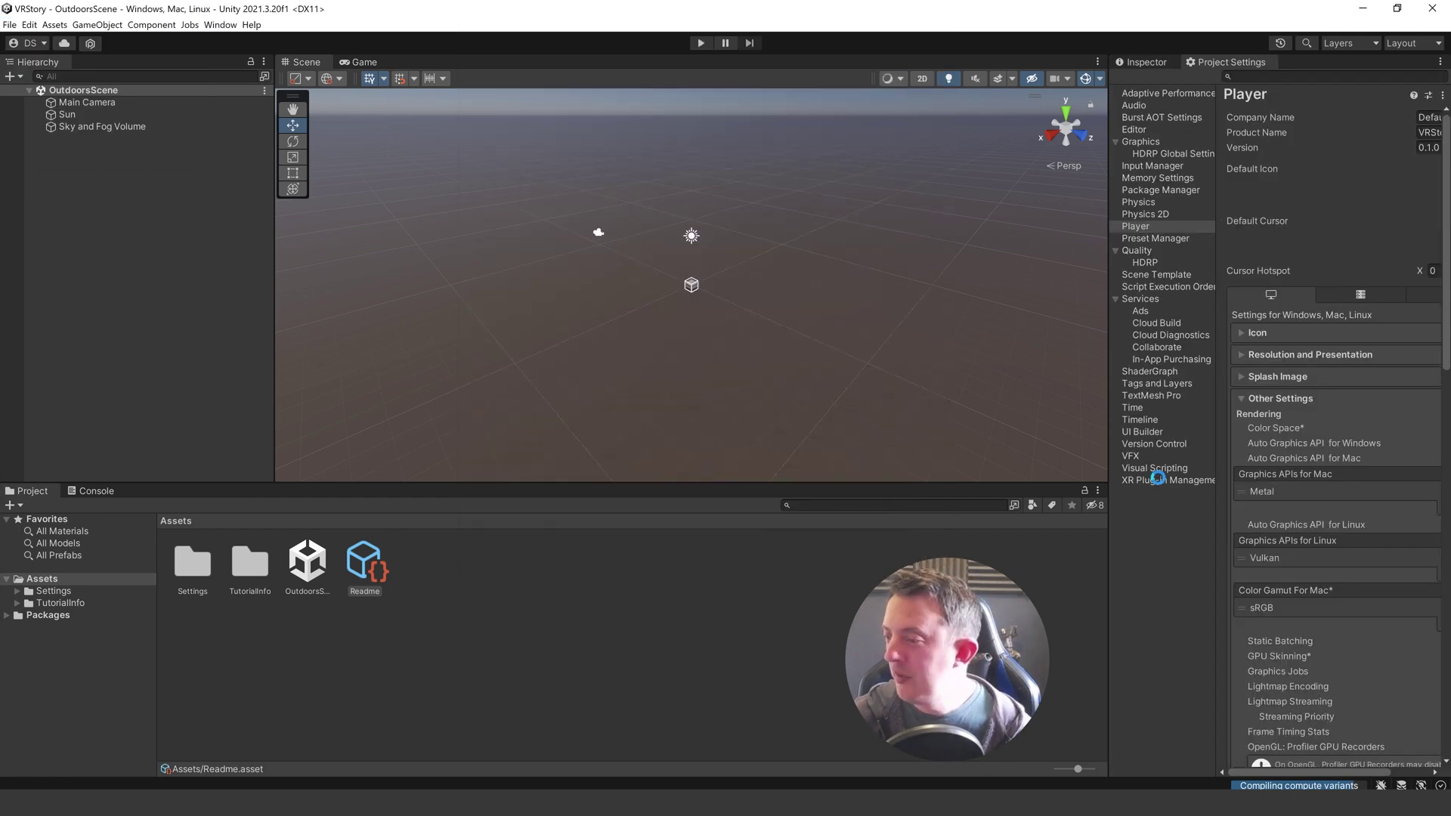
{"action": "left_click", "coordinate": [1156, 479]}
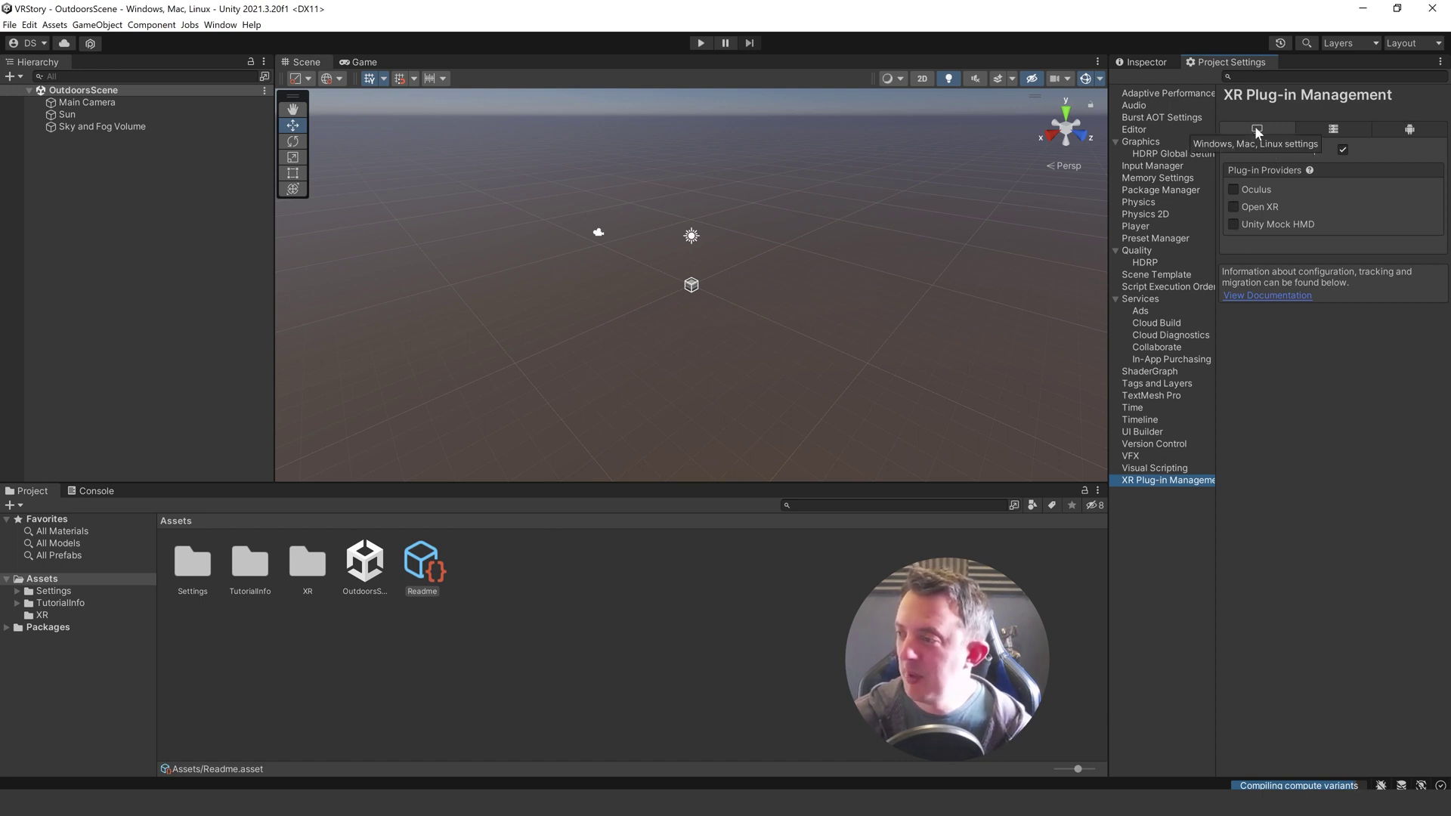
{"action": "left_click", "coordinate": [1233, 206]}
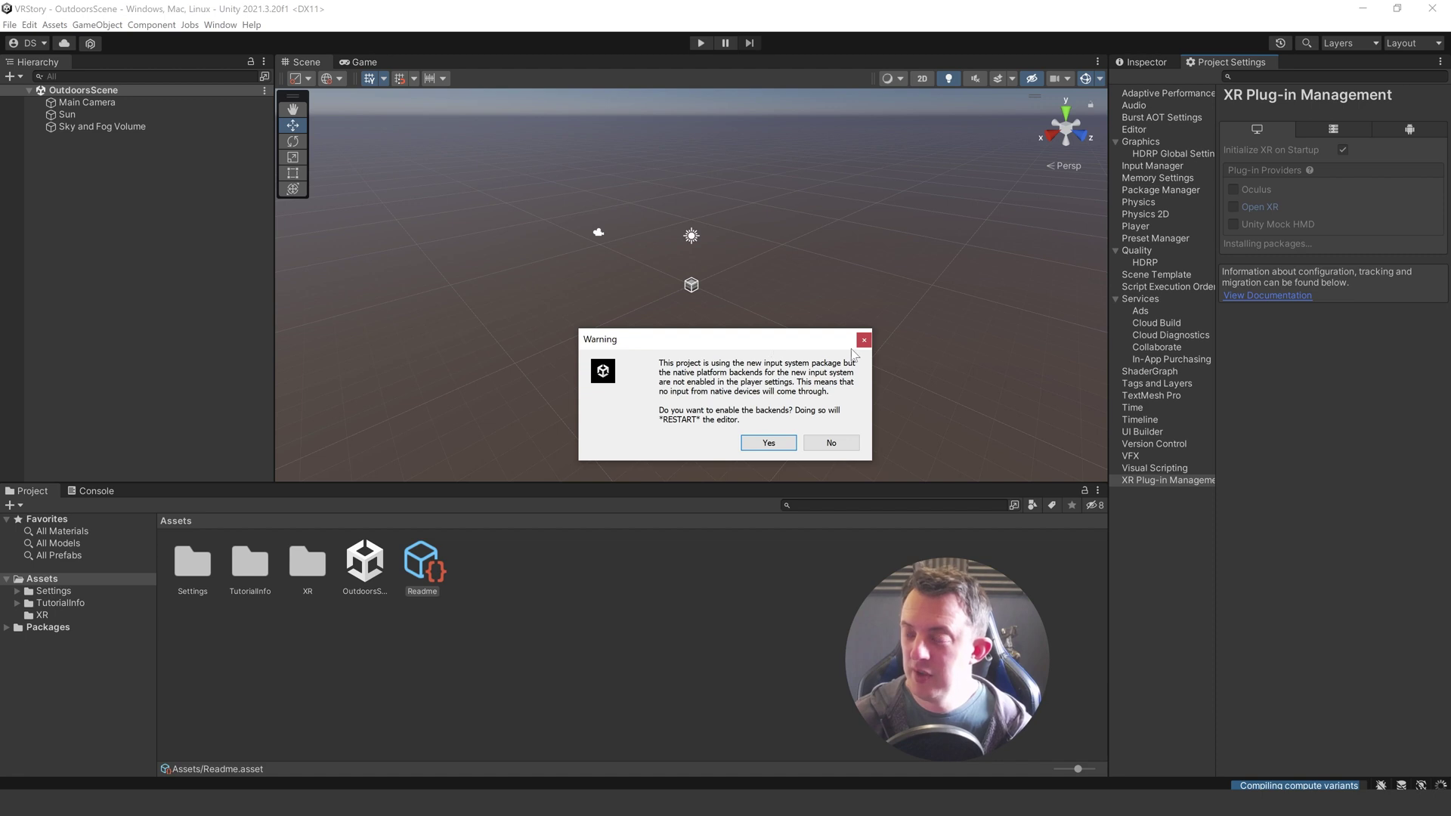
{"action": "left_click", "coordinate": [768, 443]}
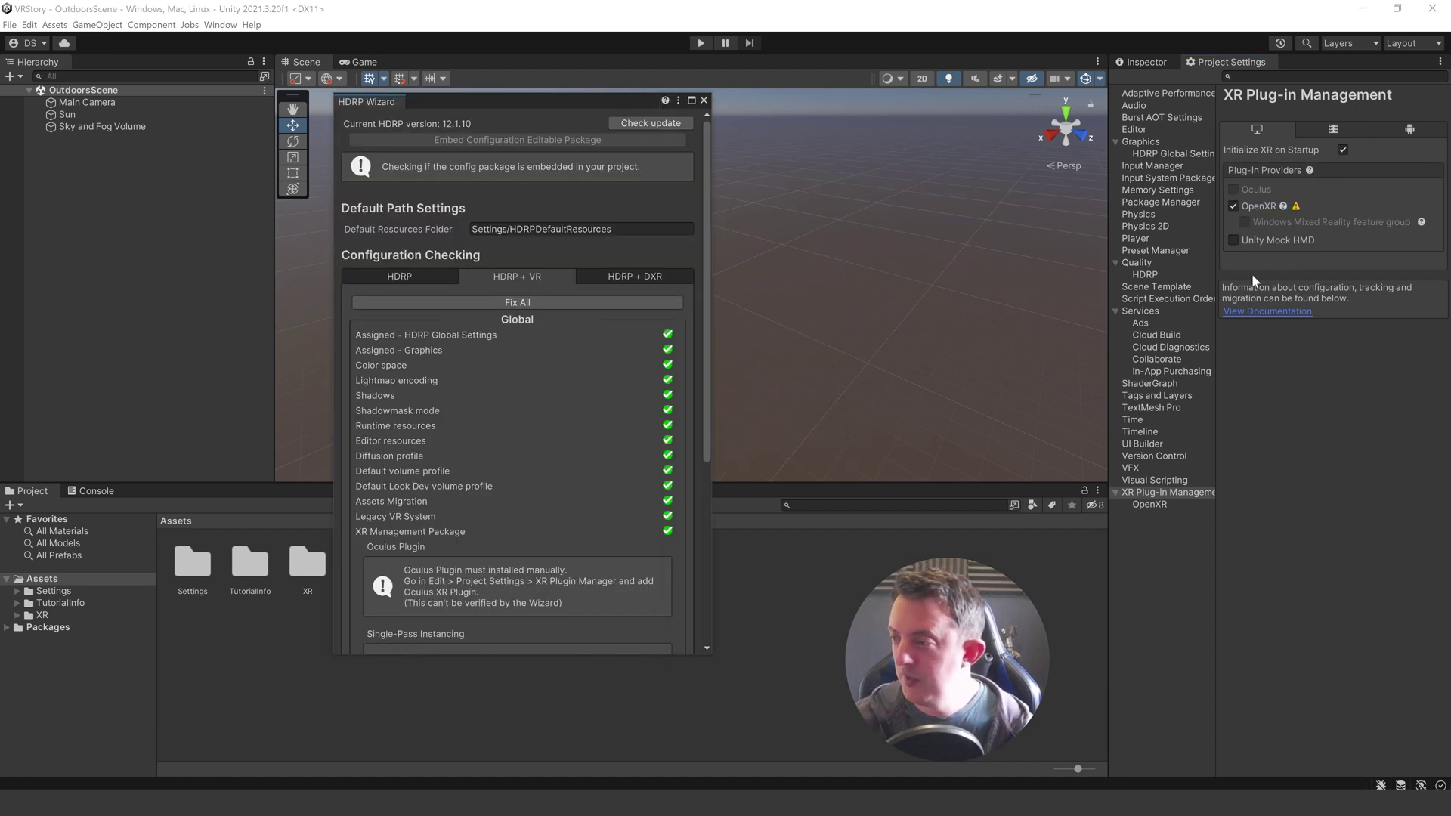
Add the Oculus Touch Controller Profile to OpenXR's Interaction Profiles and close the HDRP Wizard
{"action": "left_click", "coordinate": [1157, 505]}
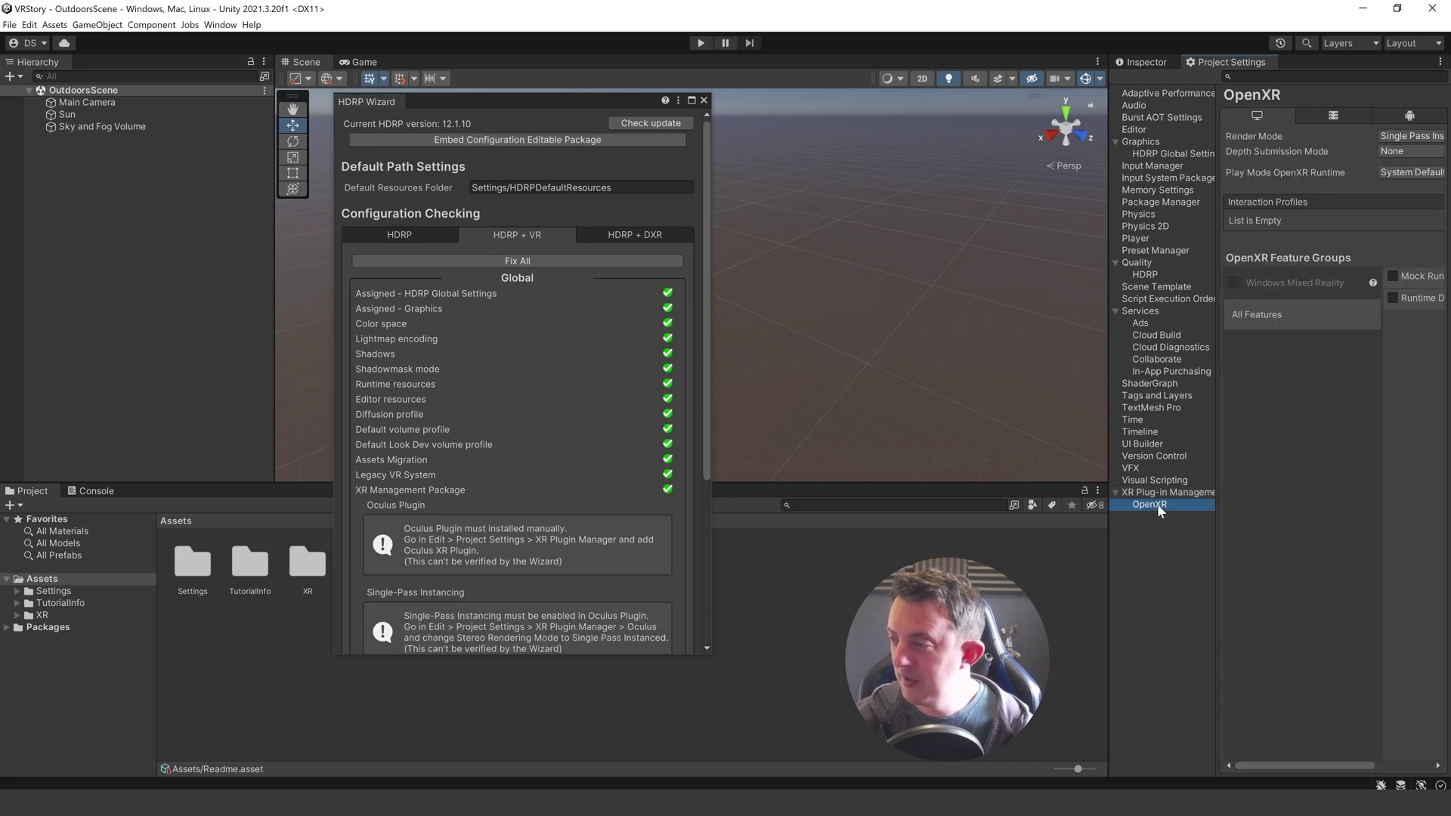
{"action": "left_click_drag", "start_coordinate": [1110, 242], "coordinate": [948, 243]}
{"action": "left_click", "coordinate": [1405, 238]}
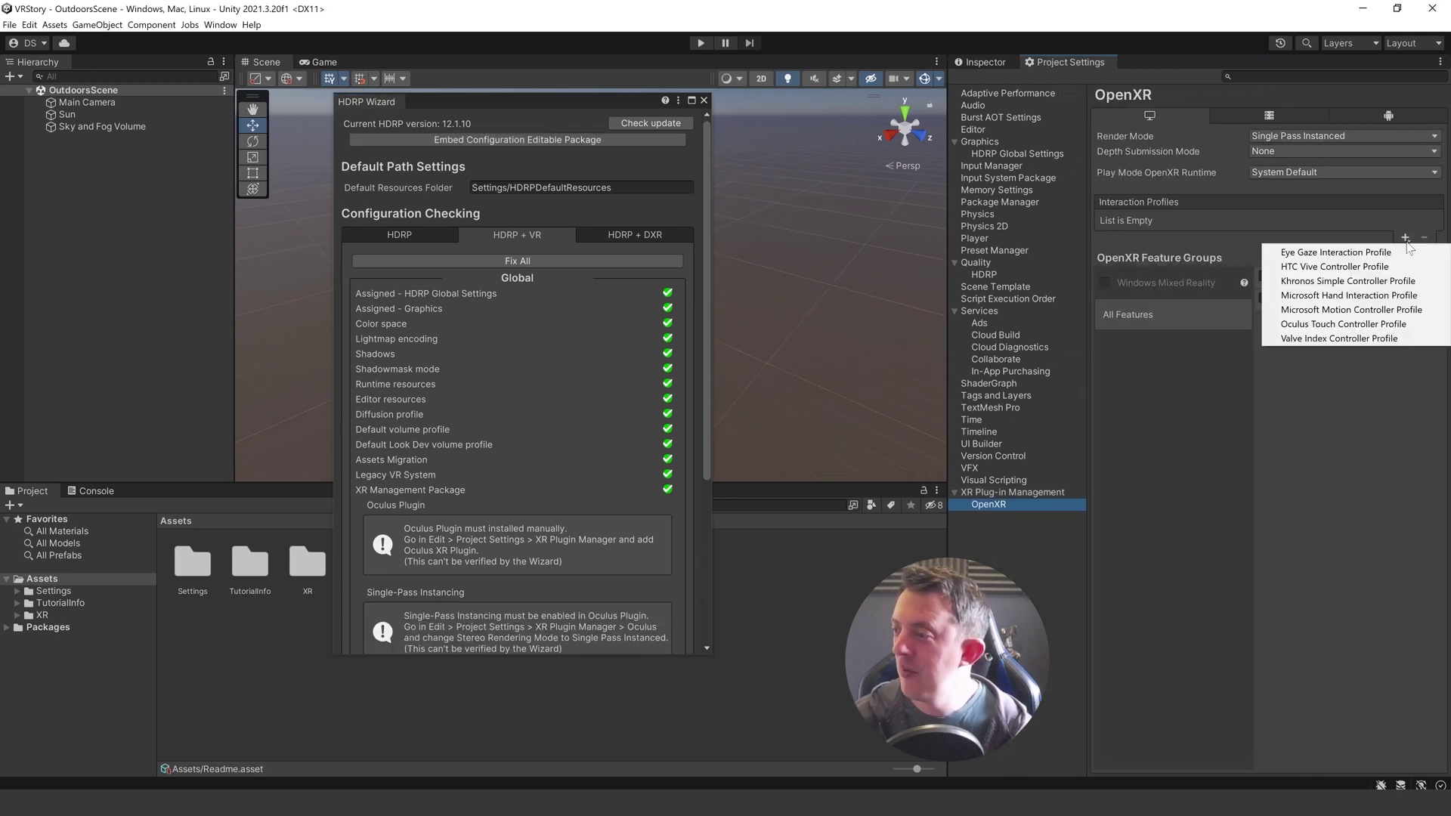
{"action": "left_click", "coordinate": [1329, 327]}
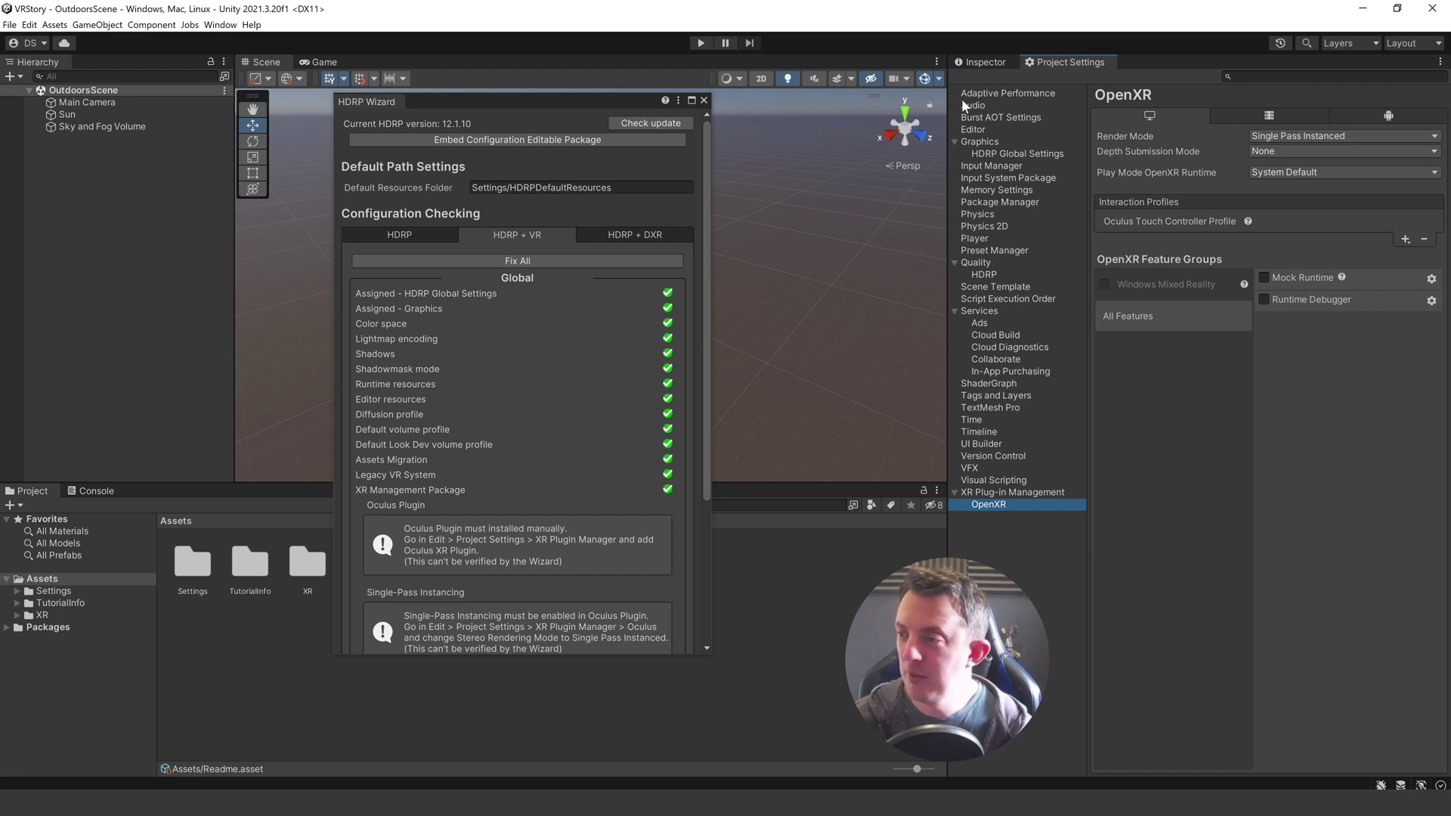
{"action": "left_click_drag", "start_coordinate": [959, 98], "coordinate": [1015, 98]}
{"action": "left_click", "coordinate": [703, 101]}
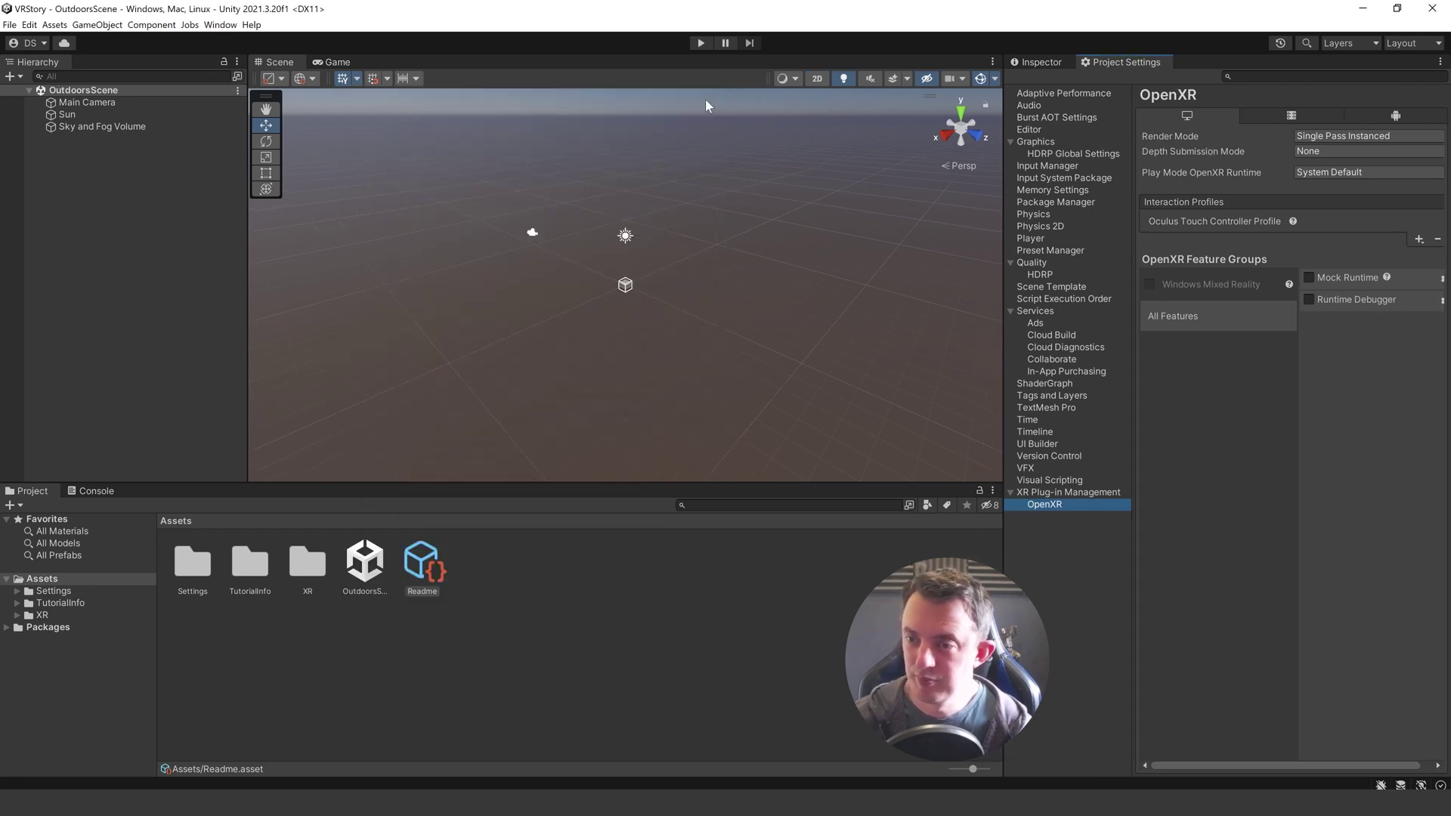
Open the Package Manager and list all packages from the Unity Registry
{"action": "left_click", "coordinate": [225, 28]}
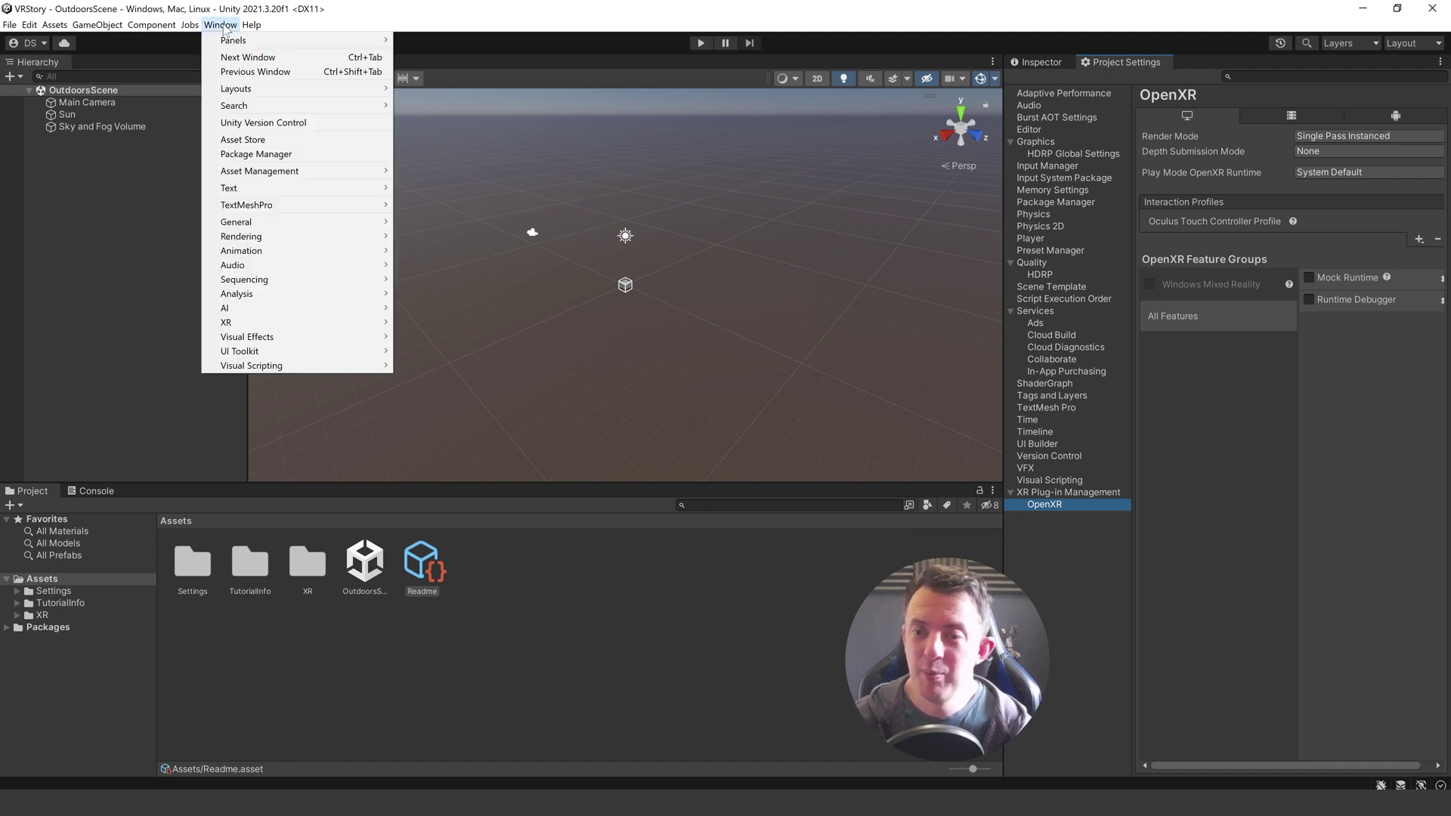
{"action": "left_click", "coordinate": [256, 154]}
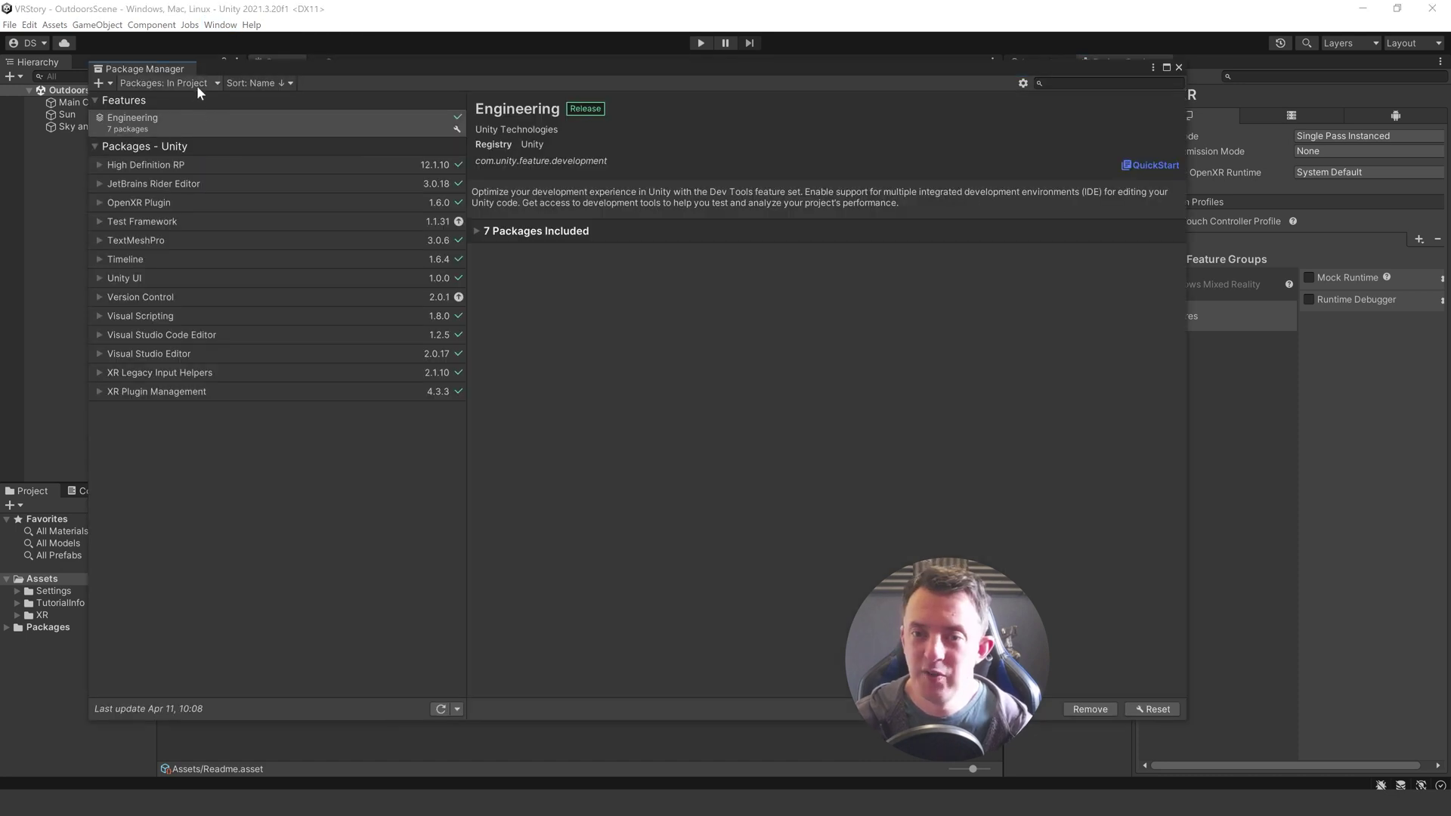
{"action": "left_click", "coordinate": [197, 84]}
{"action": "left_click", "coordinate": [188, 103]}
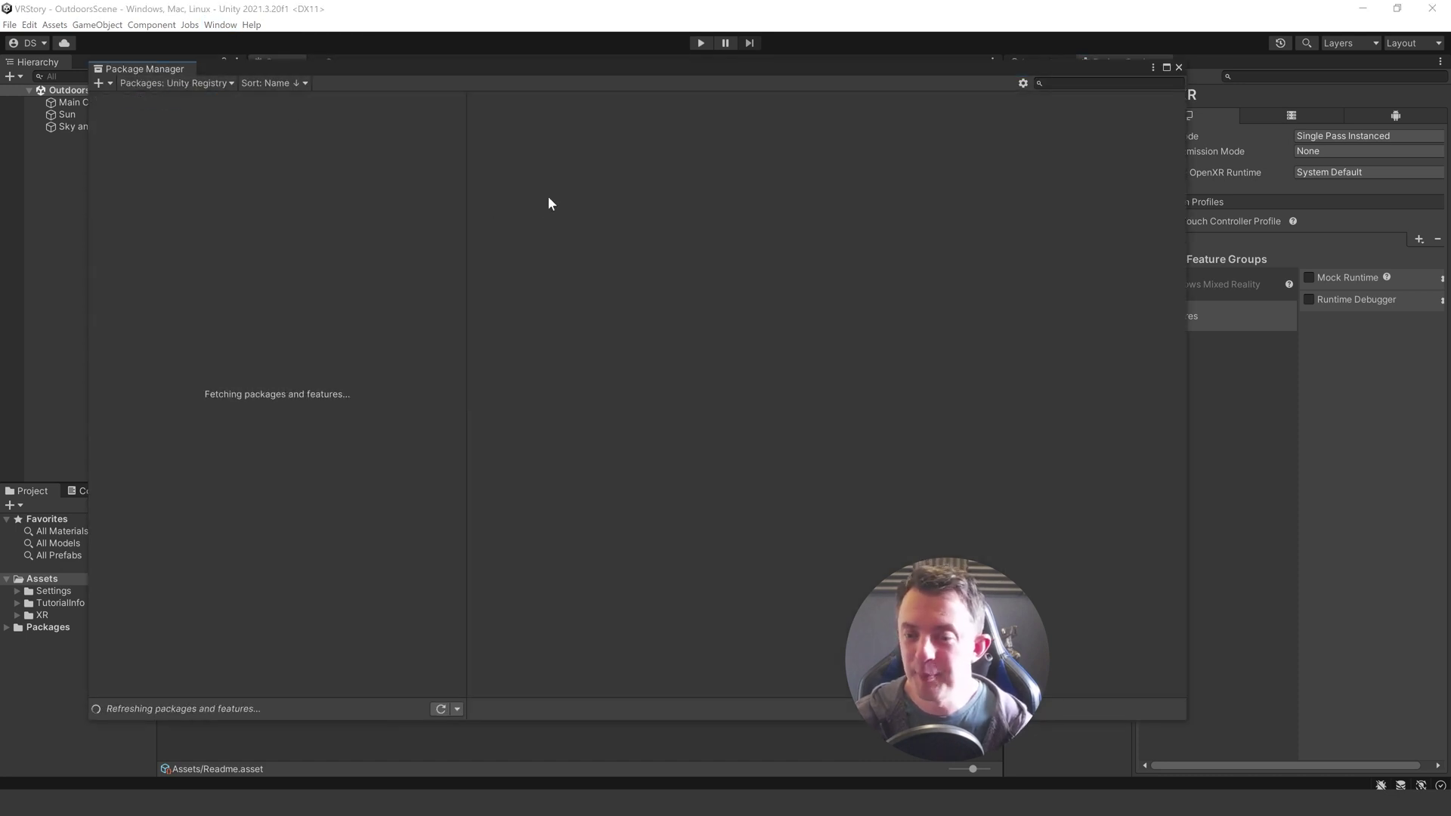
{"action": "left_click_drag", "start_coordinate": [457, 147], "coordinate": [458, 528]}
Install XR Interaction Toolkit 2.2.0, dismiss the layer-mask prompt, and import the Starter Assets sample
{"action": "left_click", "coordinate": [189, 651]}
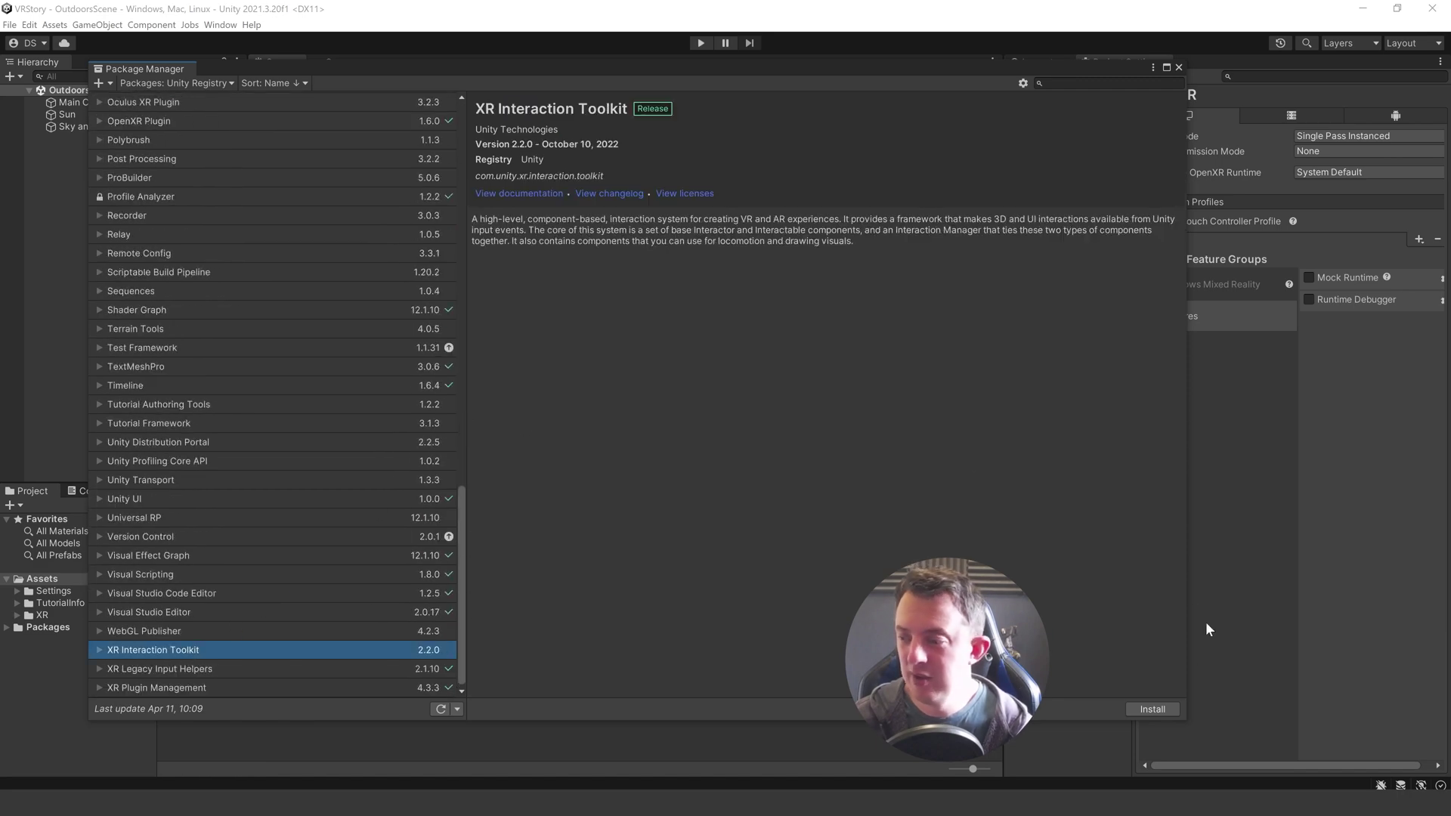
{"action": "left_click", "coordinate": [1154, 708]}
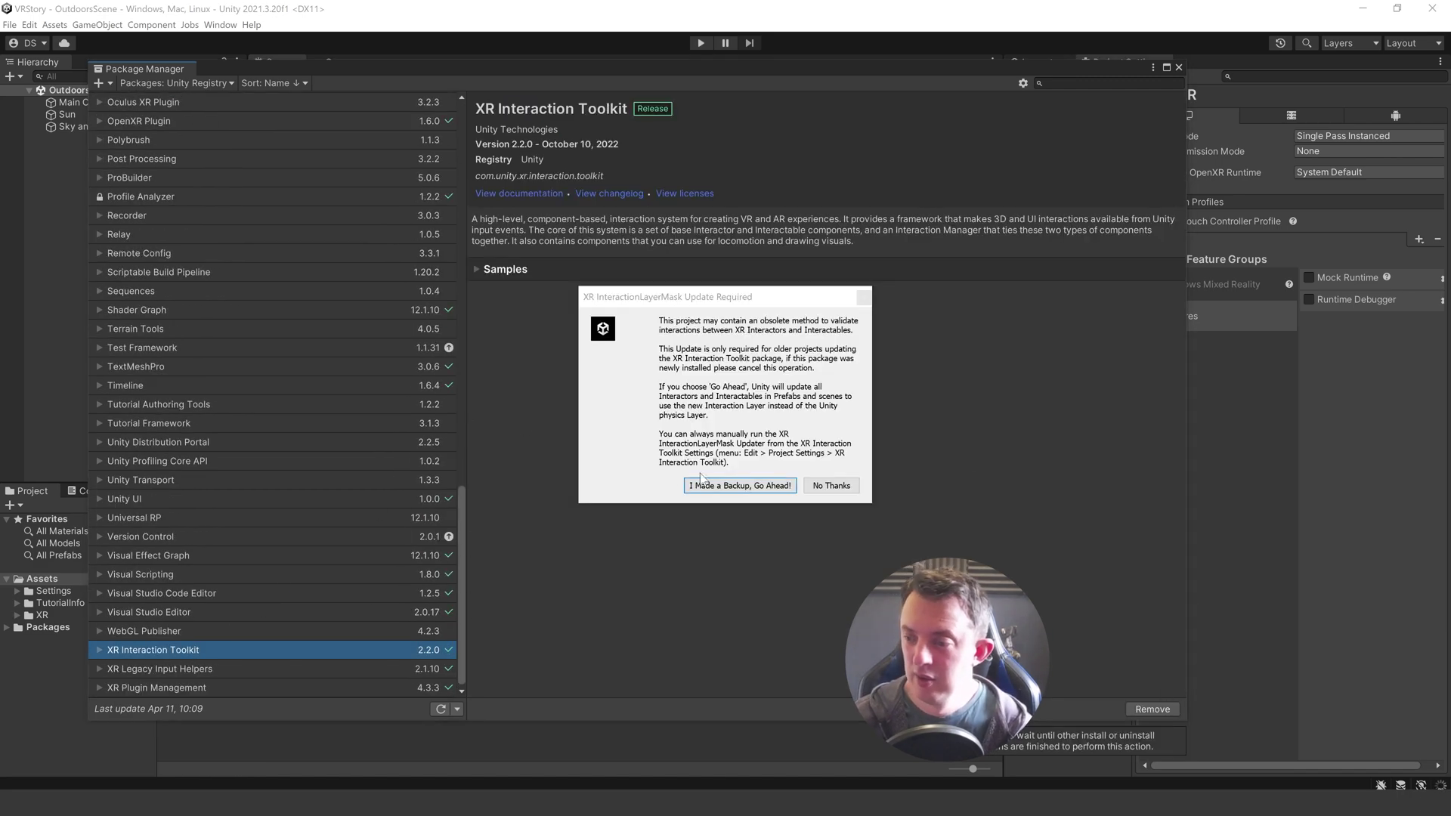
{"action": "left_click", "coordinate": [733, 486]}
{"action": "left_click", "coordinate": [479, 269]}
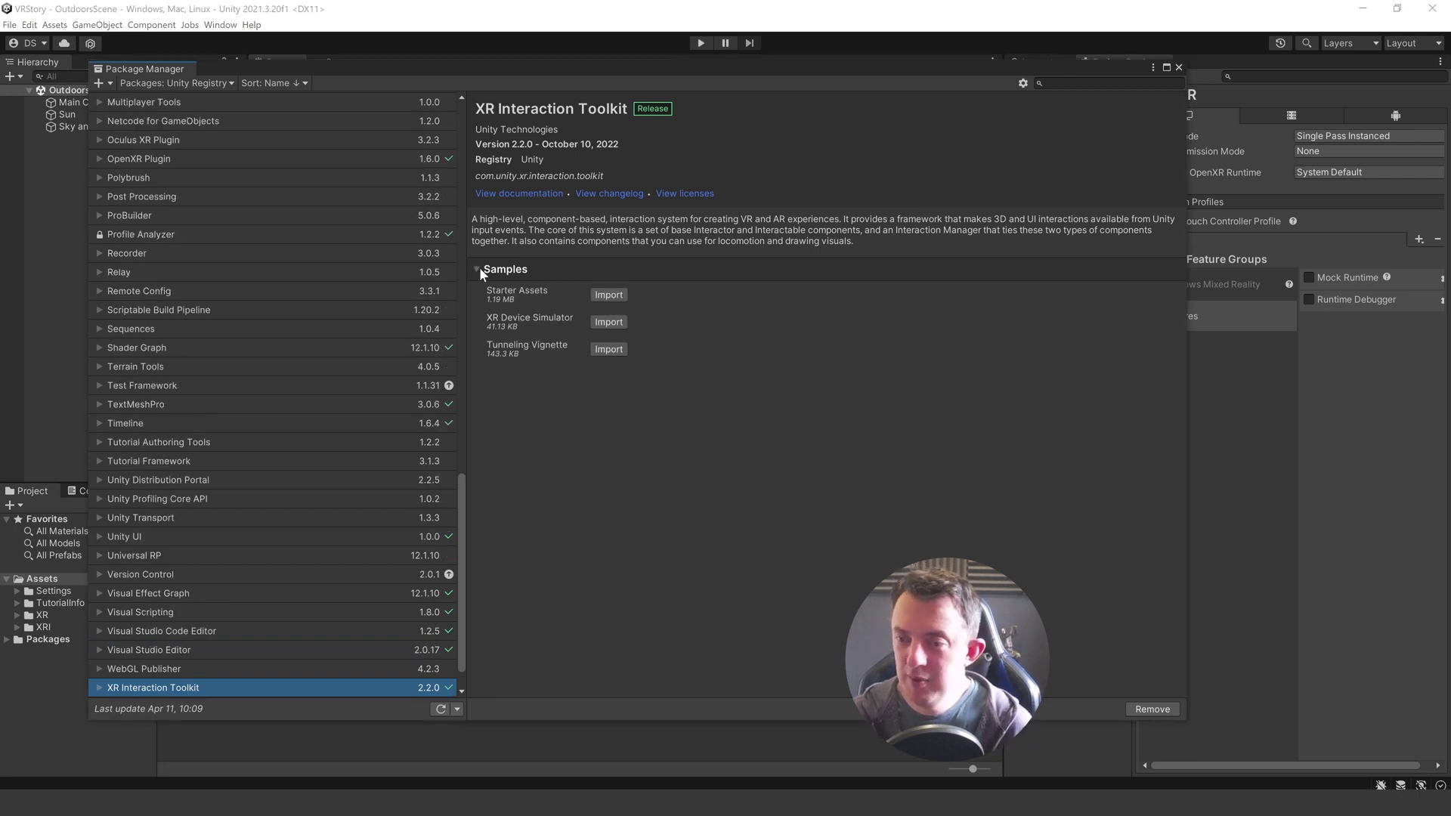
{"action": "left_click", "coordinate": [609, 295]}
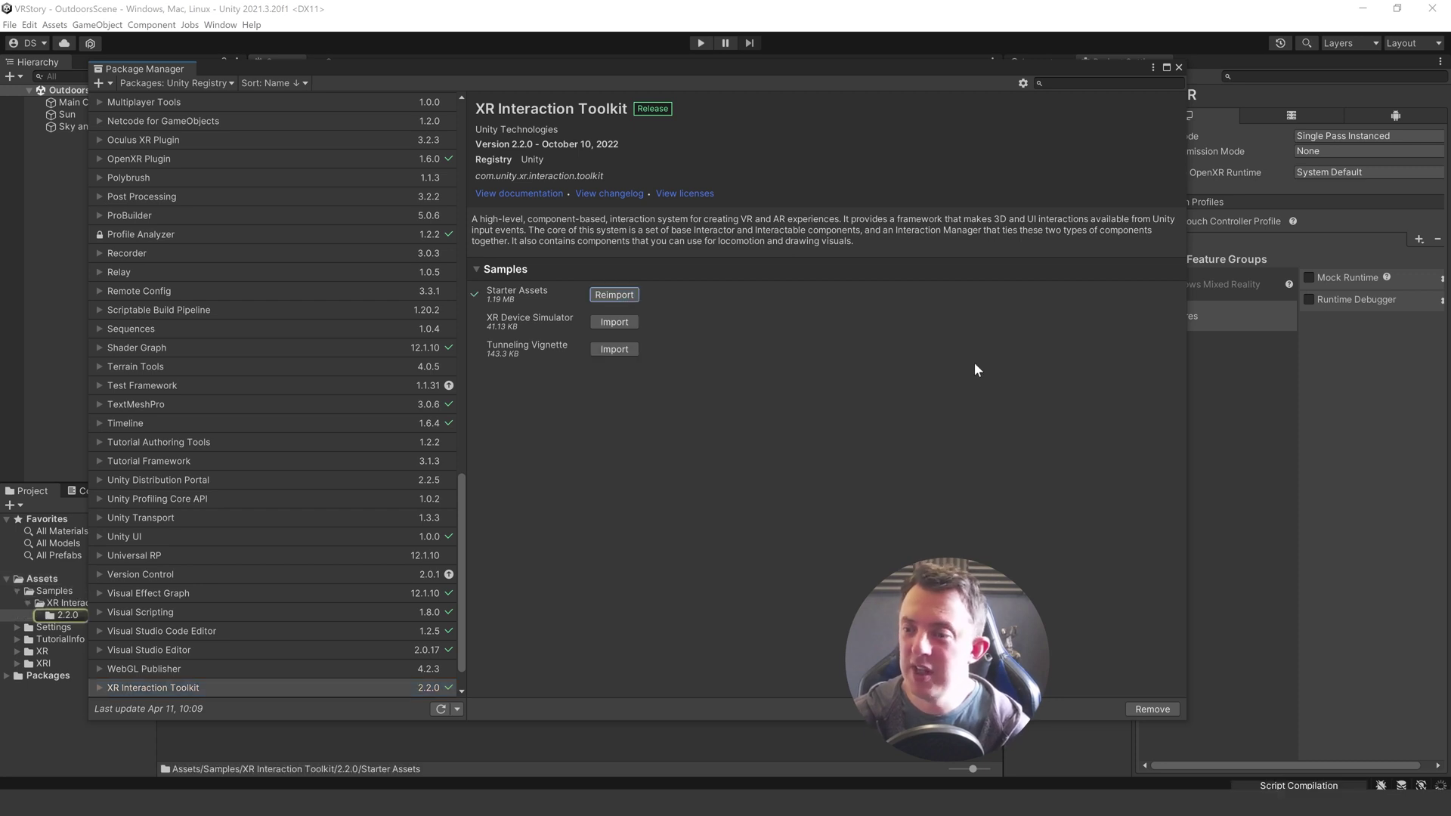
Delete the Main Camera and add an XR Origin (VR) rig to the Hierarchy
{"action": "left_click", "coordinate": [1178, 68]}
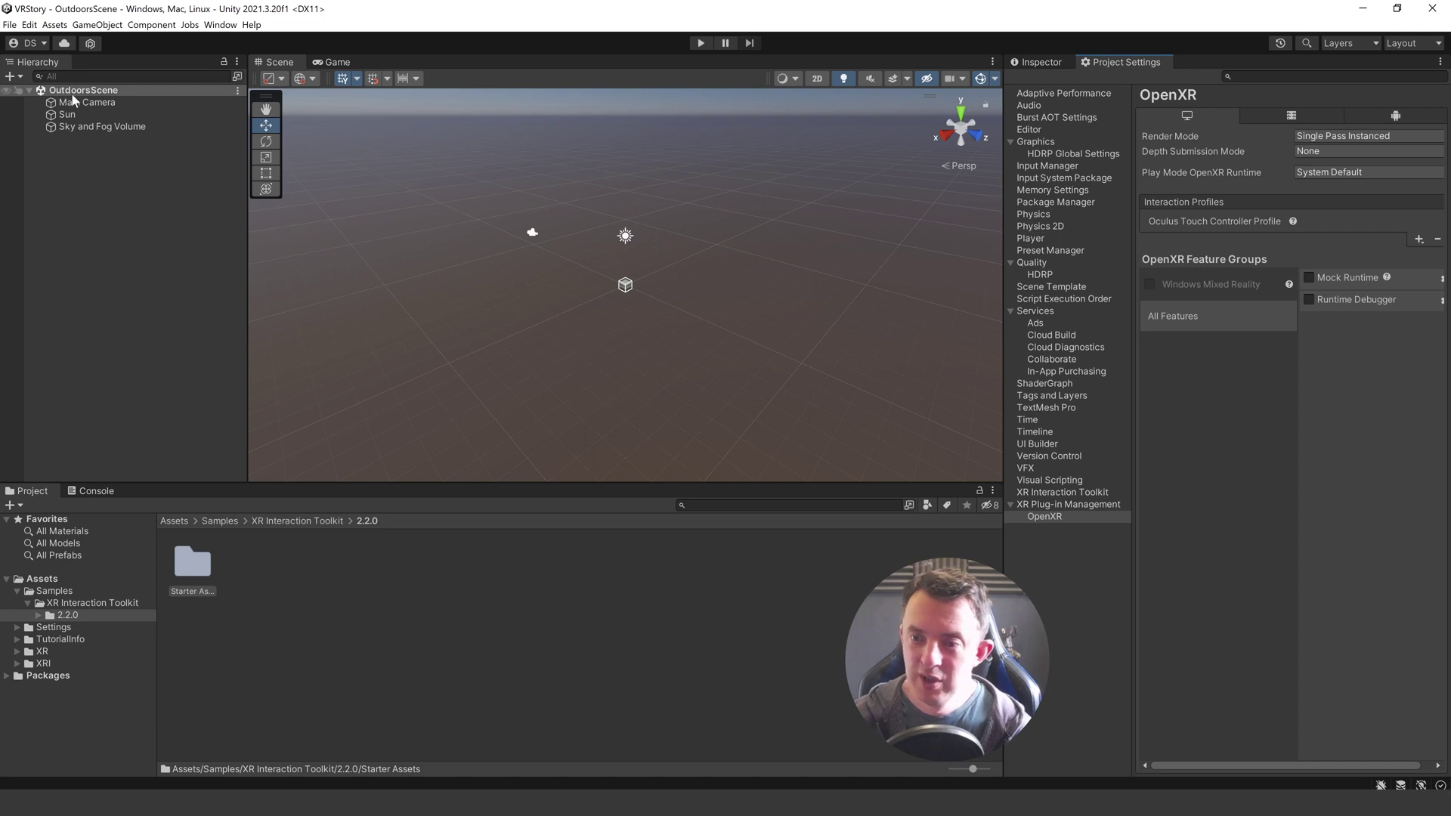
{"action": "left_click", "coordinate": [104, 101]}
{"action": "key", "text": "Delete"}
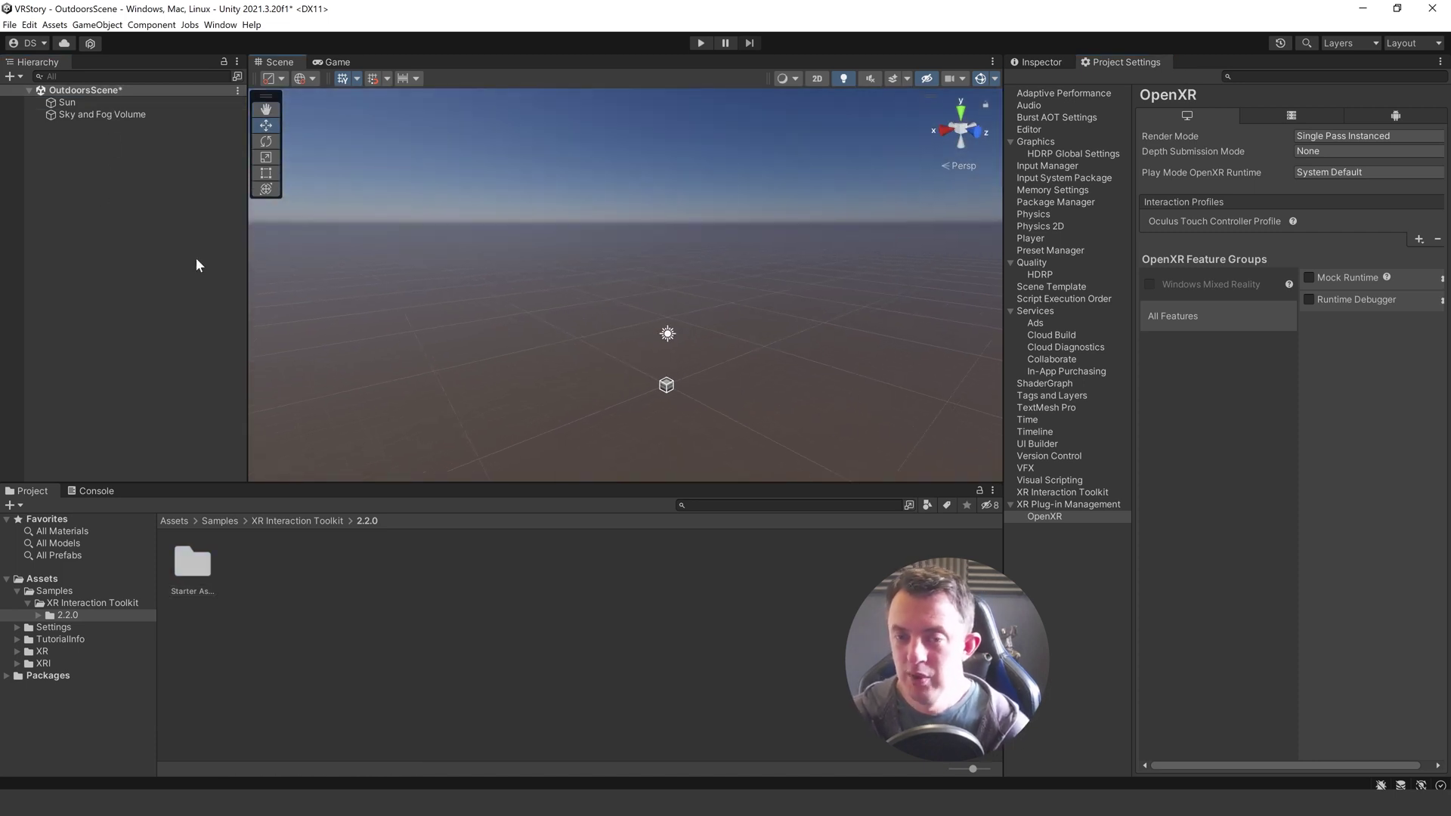
{"action": "right_click", "coordinate": [125, 261]}
{"action": "mouse_move", "coordinate": [171, 522]}
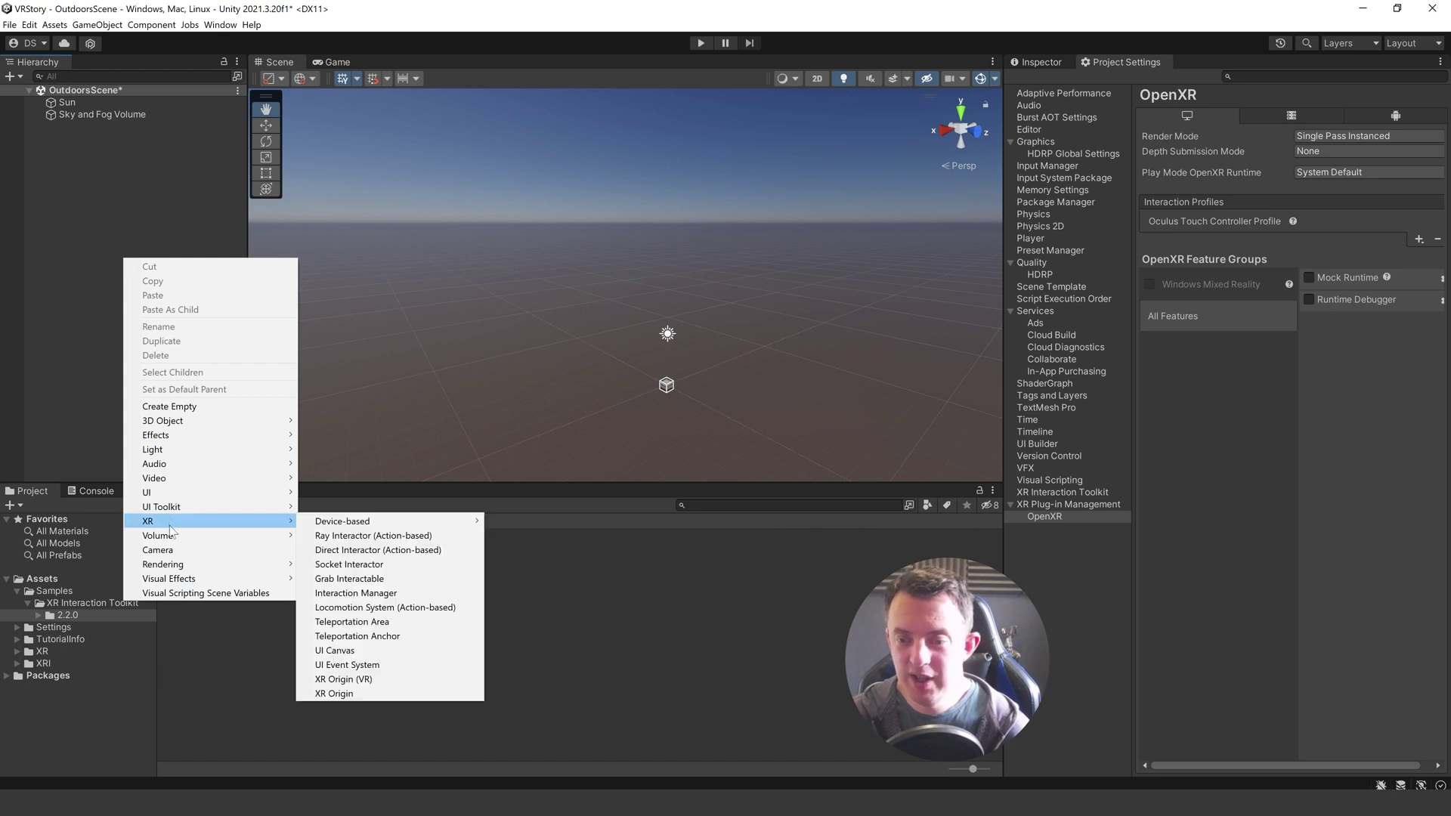
{"action": "left_click", "coordinate": [344, 679]}
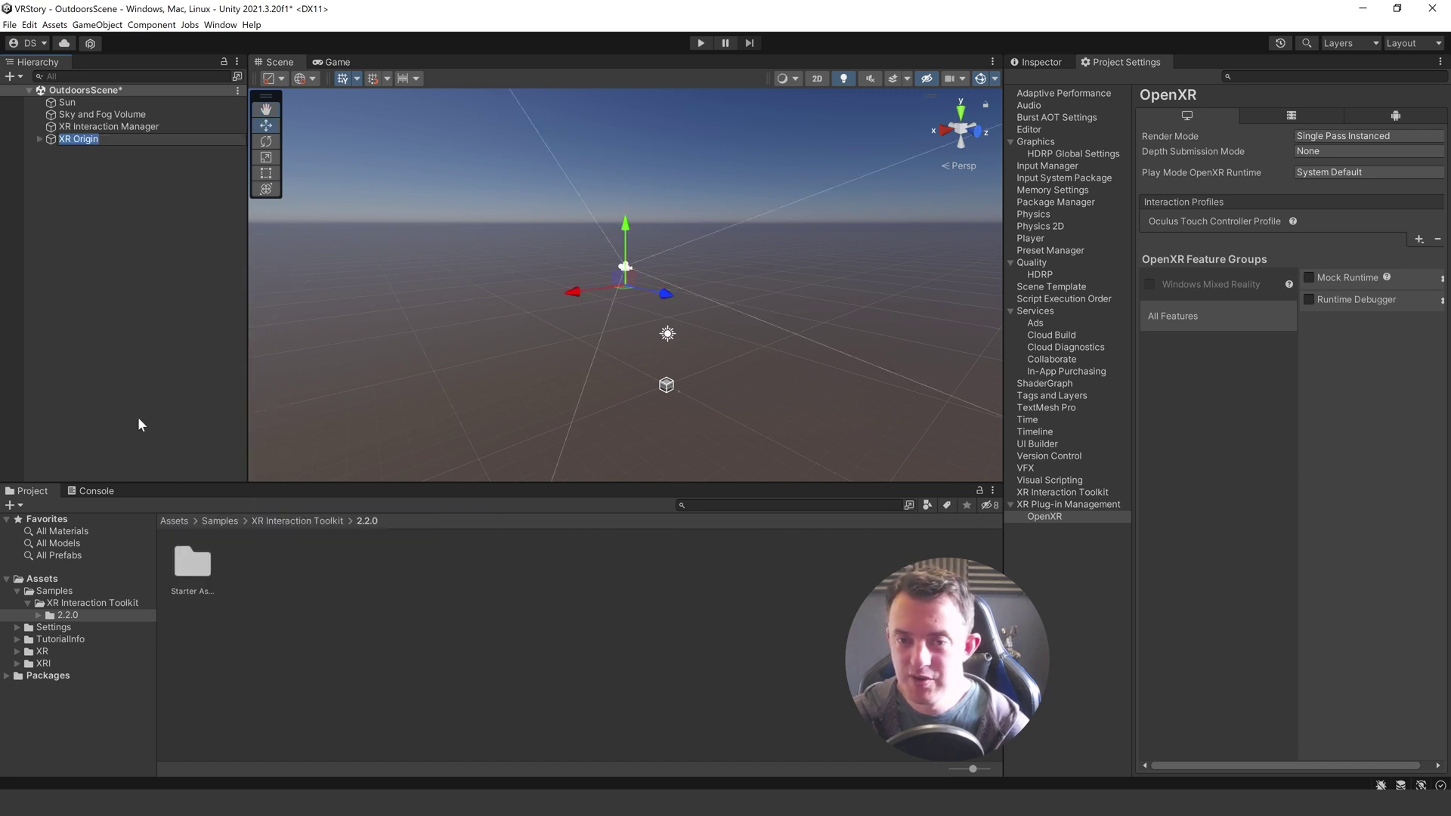
{"action": "left_click", "coordinate": [56, 279]}
Set the XR Origin's position to 0,0,0 in the Inspector
{"action": "left_click", "coordinate": [76, 139]}
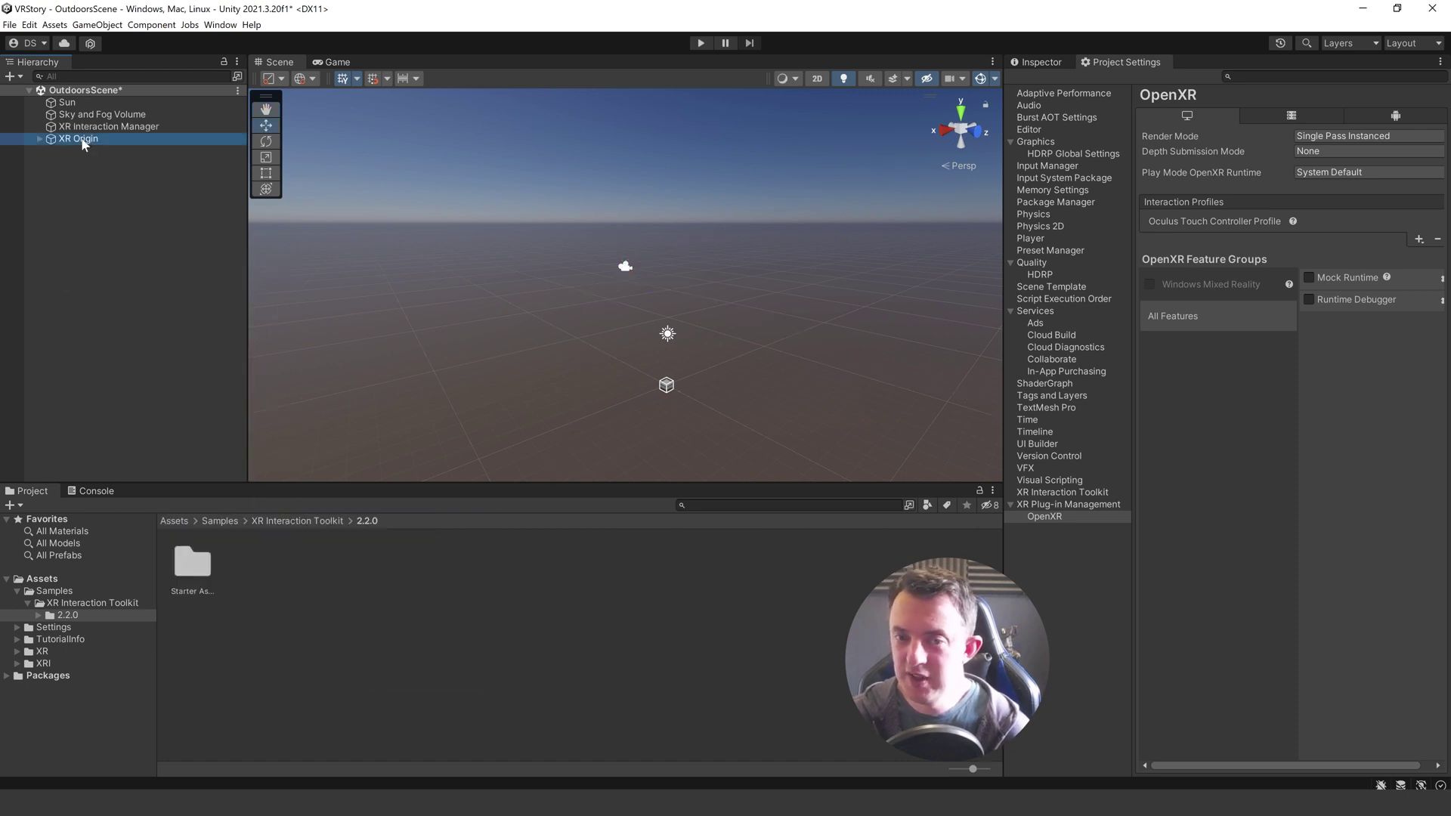
{"action": "left_click", "coordinate": [1029, 66]}
{"action": "left_click", "coordinate": [1237, 140]}
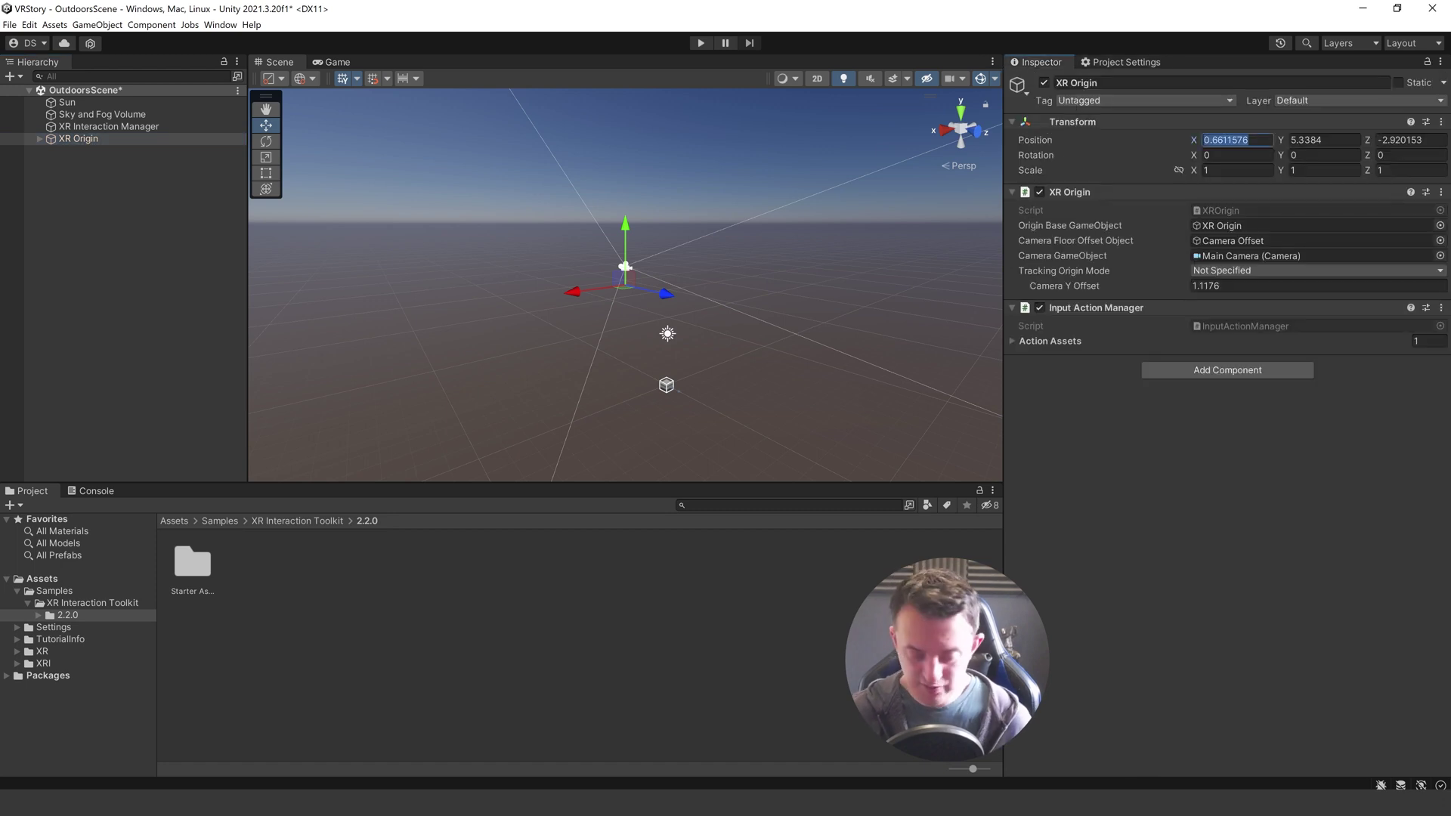
{"action": "type", "text": "0"}
{"action": "key", "text": "Tab"}
{"action": "type", "text": "0"}
{"action": "key", "text": "Tab"}
Zero the Camera Offset's Y position and set the XR Origin's Tracking Origin Mode to Floor
{"action": "type", "text": "0"}
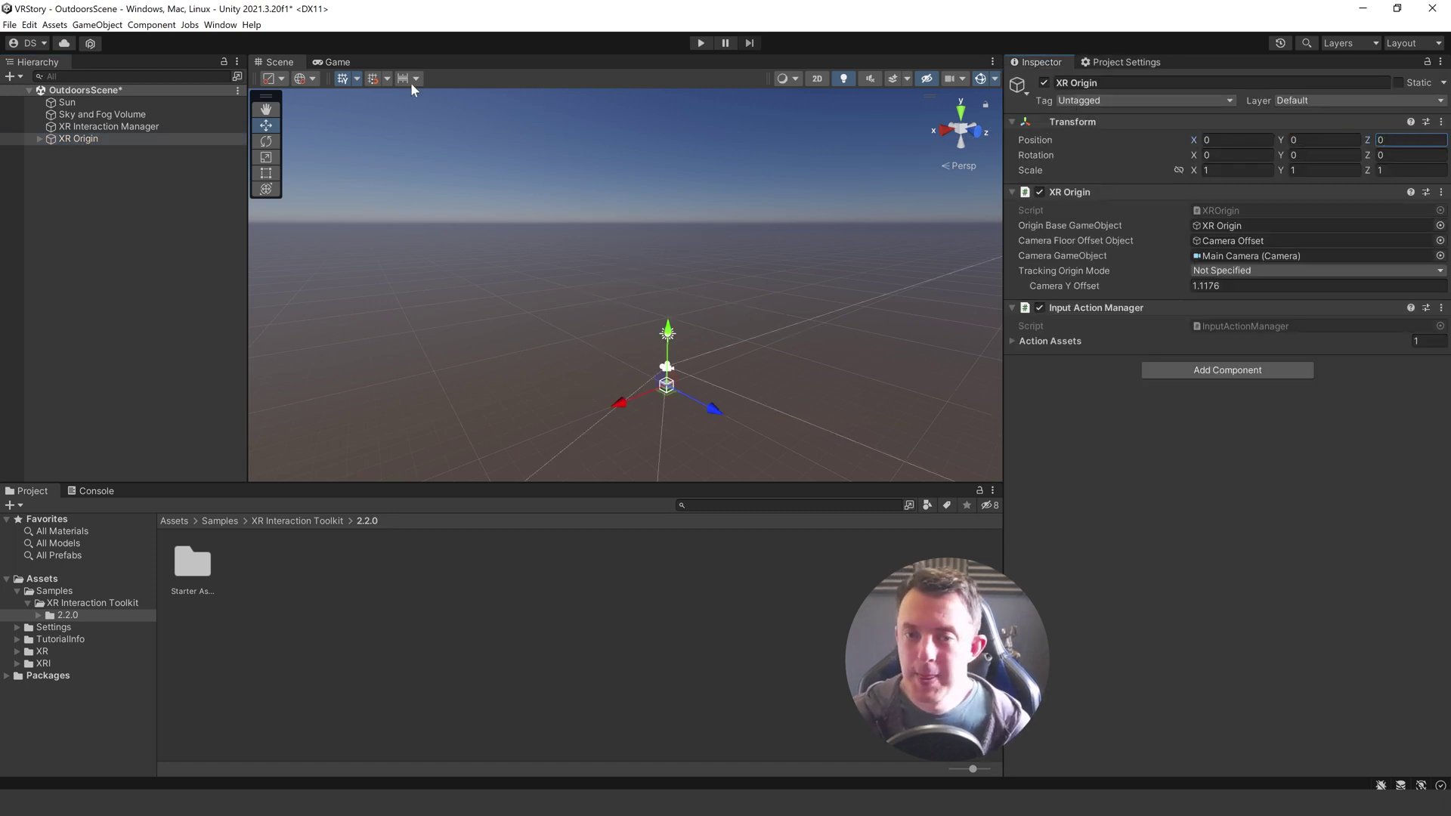
{"action": "left_click", "coordinate": [39, 139]}
{"action": "left_click", "coordinate": [74, 149]}
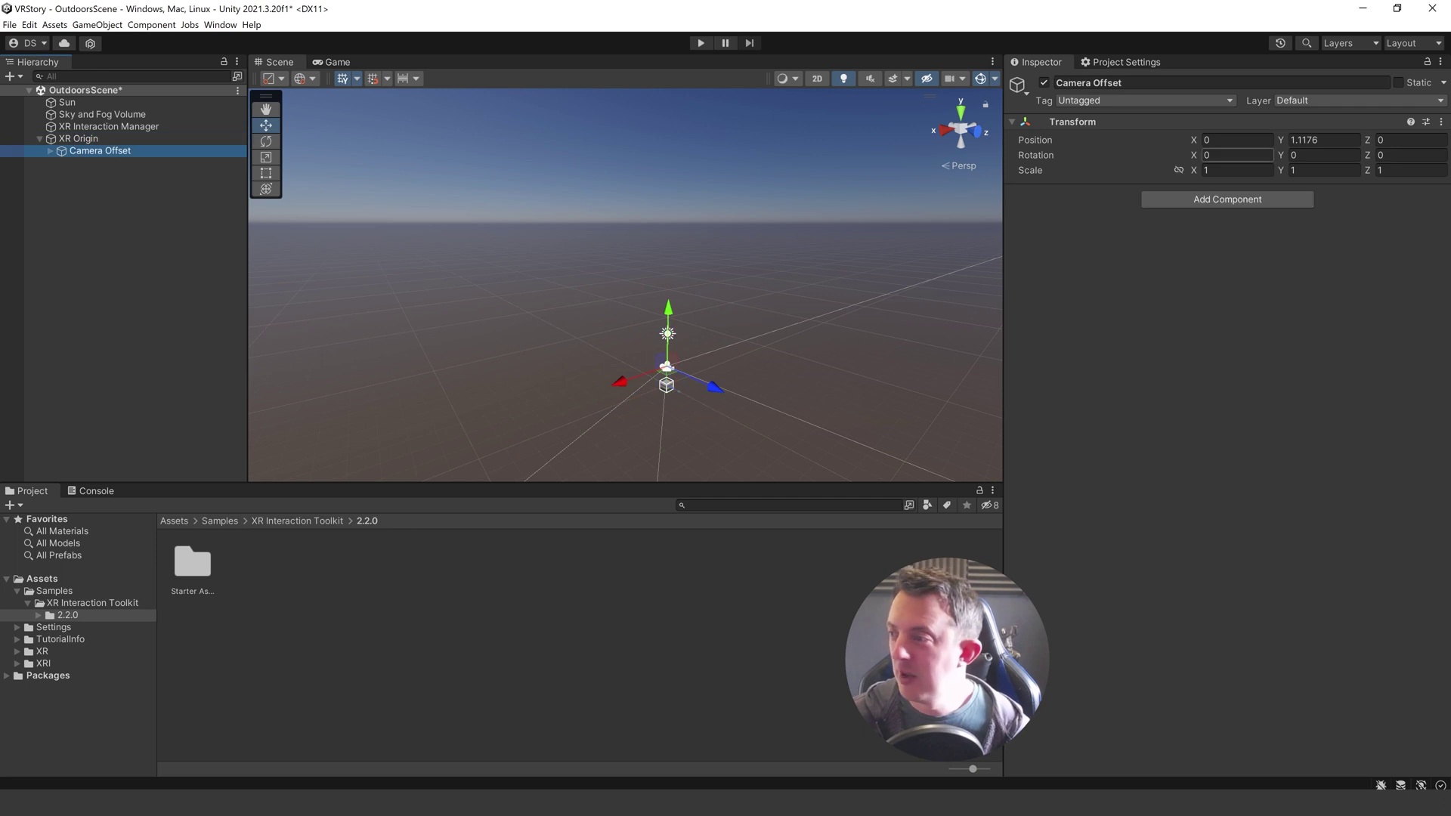
{"action": "left_click", "coordinate": [1318, 139]}
{"action": "type", "text": "0"}
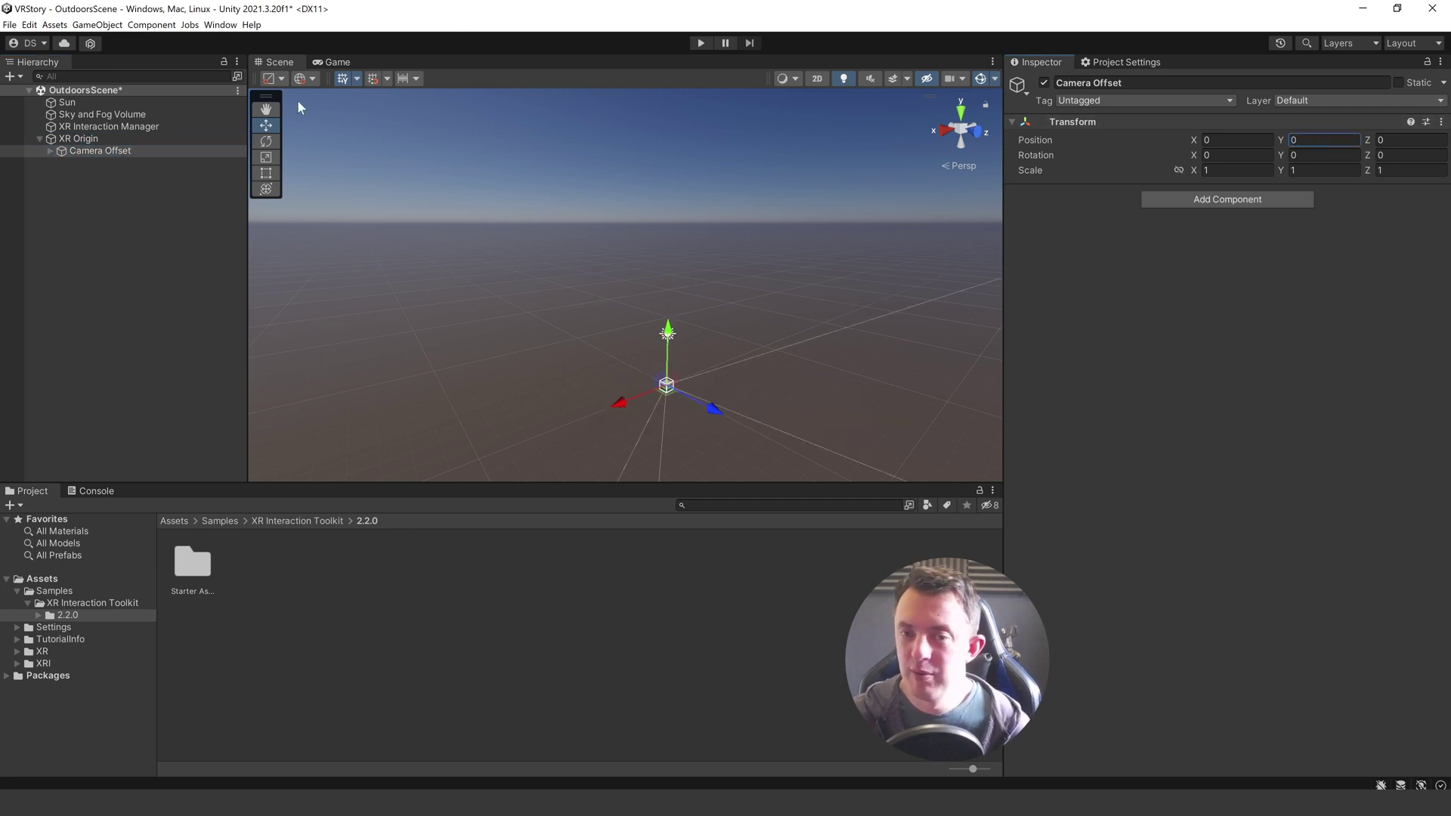
{"action": "left_click", "coordinate": [75, 139]}
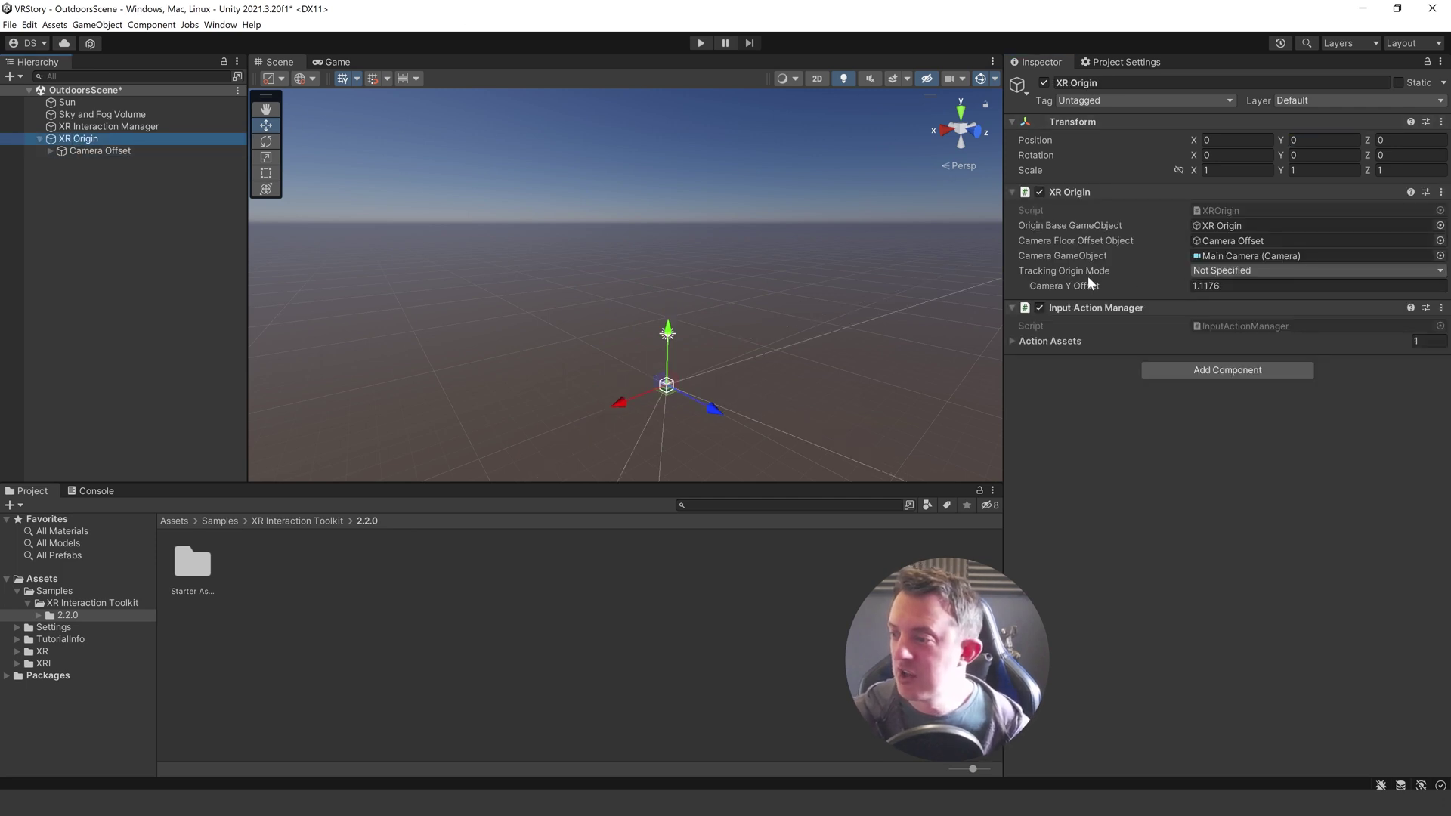
{"action": "left_click", "coordinate": [1222, 272]}
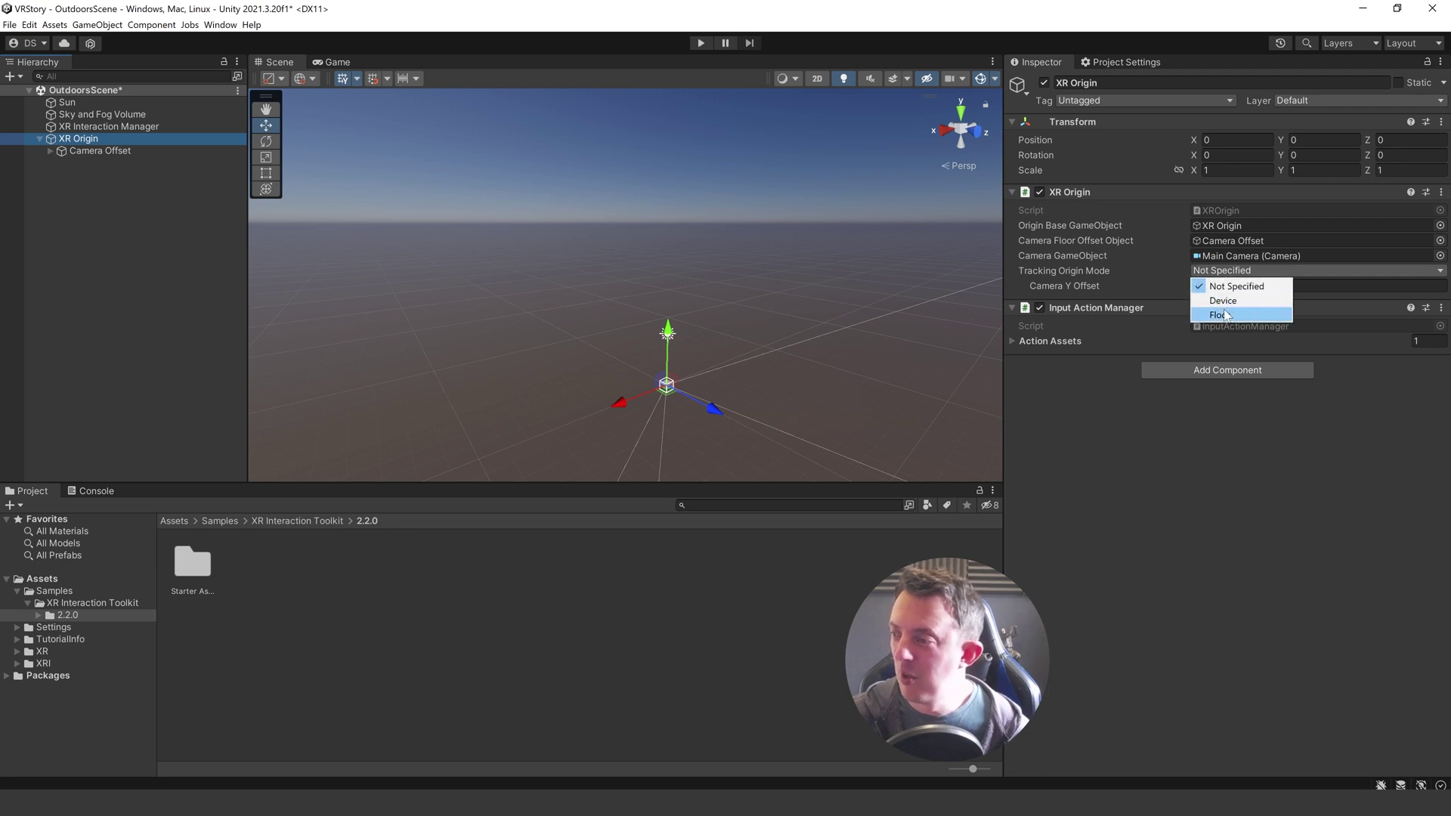
{"action": "left_click", "coordinate": [1224, 315]}
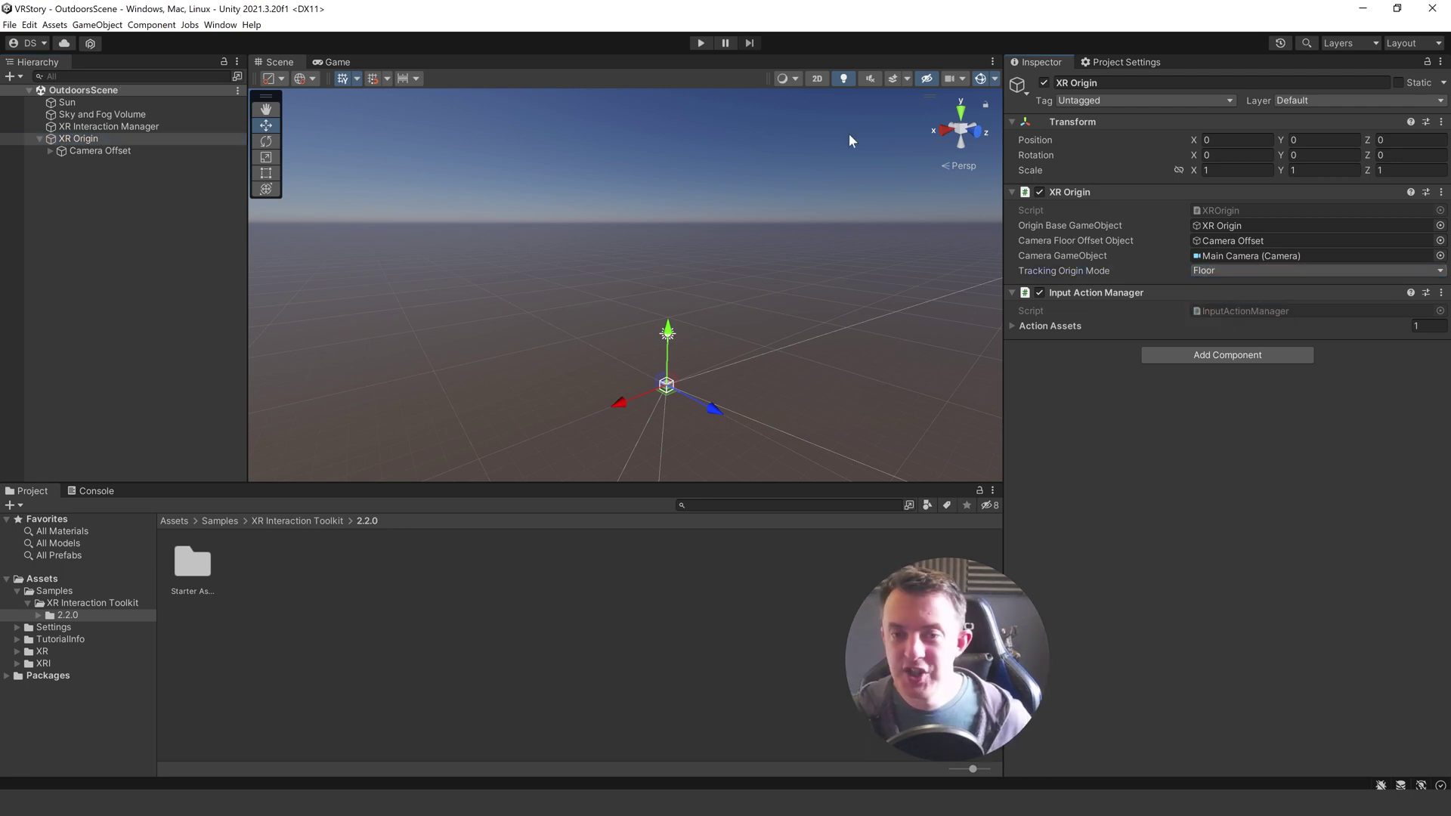
Enter Play mode to test the XR Origin rig in the VR headset, then stop it
{"action": "left_click", "coordinate": [700, 43]}
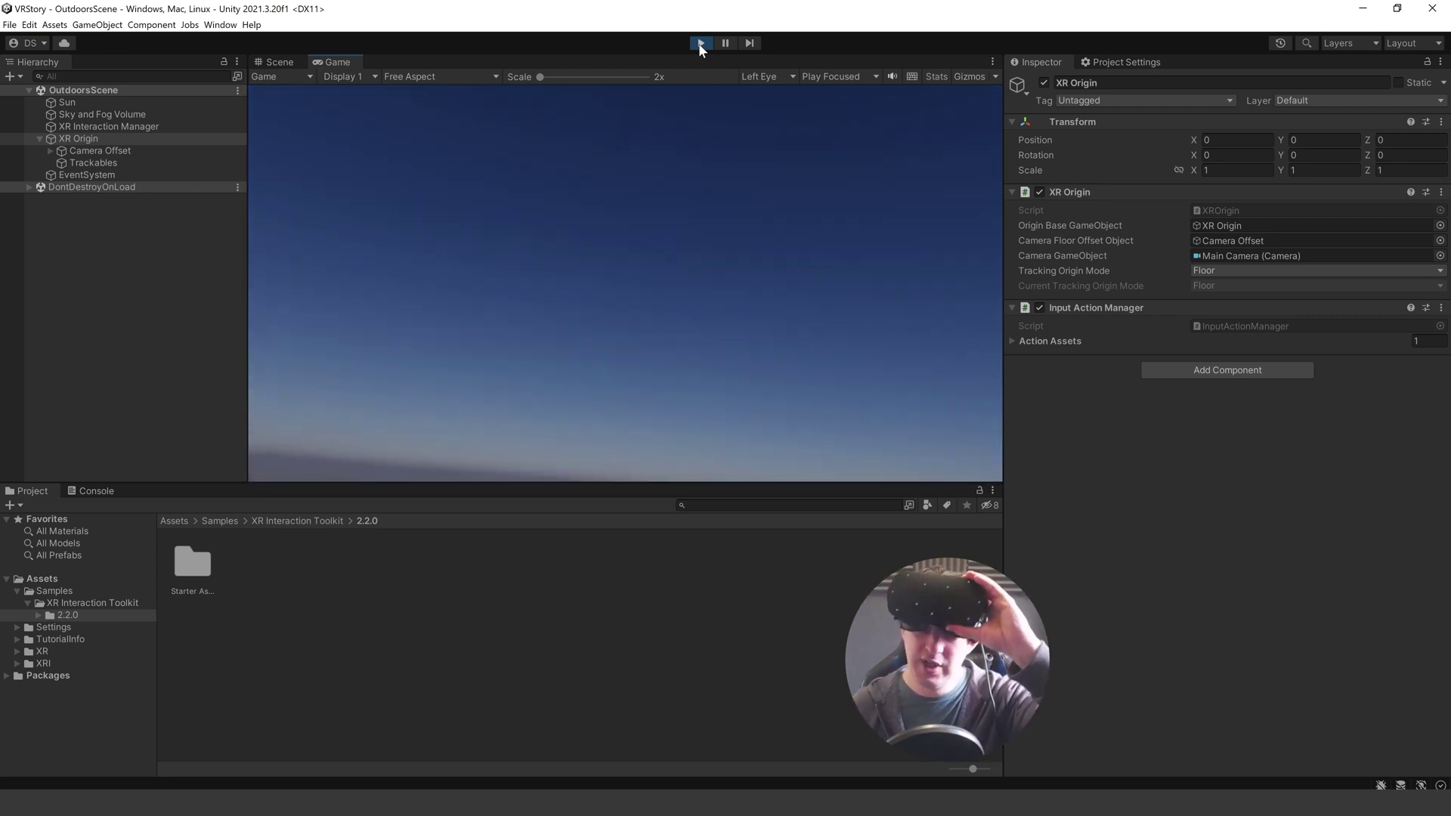
{"action": "left_click", "coordinate": [700, 43]}
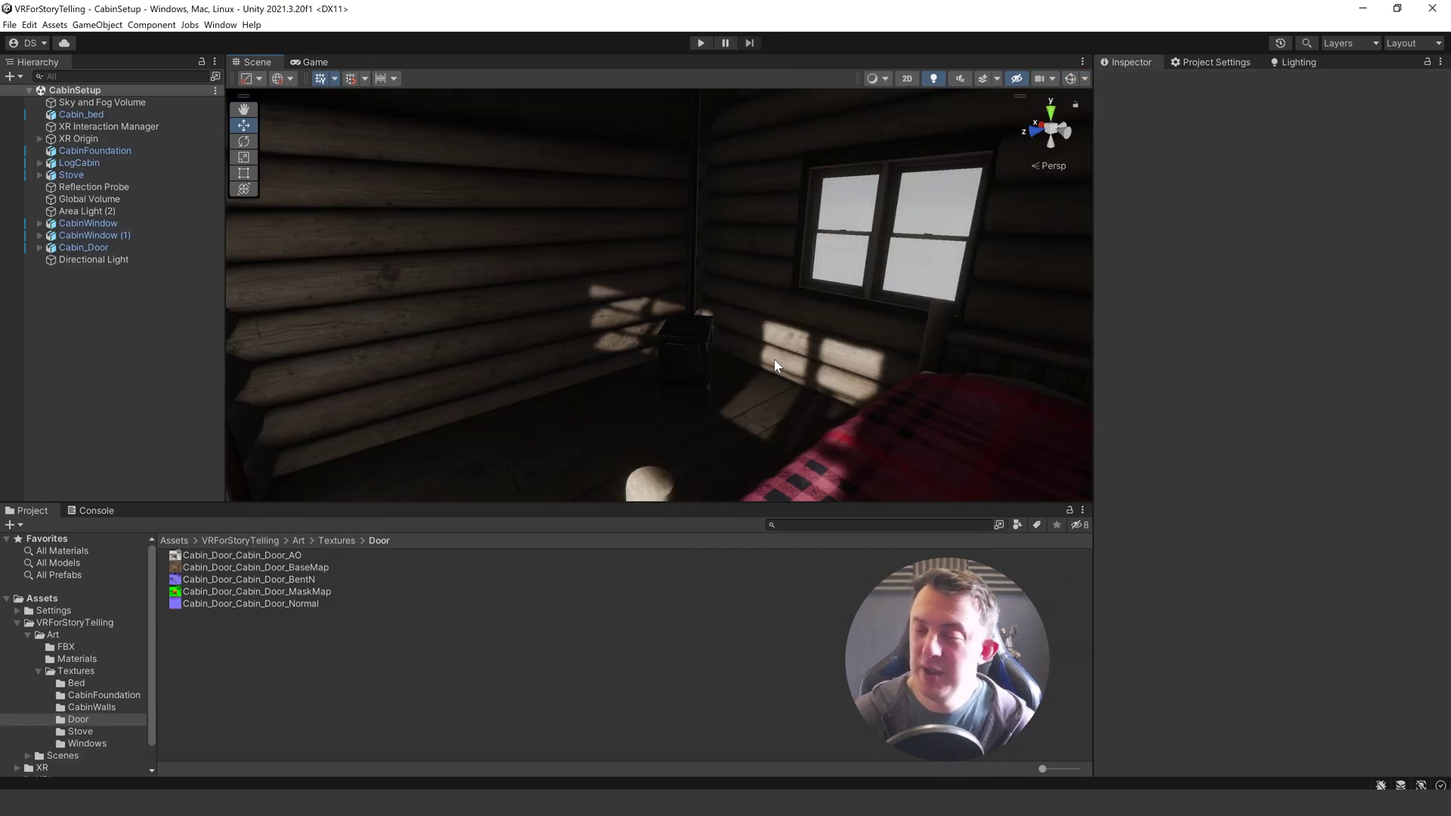
{"action": "right_click_drag", "start_coordinate": [774, 359], "coordinate": [659, 304]}
{"action": "right_click_drag", "start_coordinate": [827, 222], "coordinate": [546, 280]}
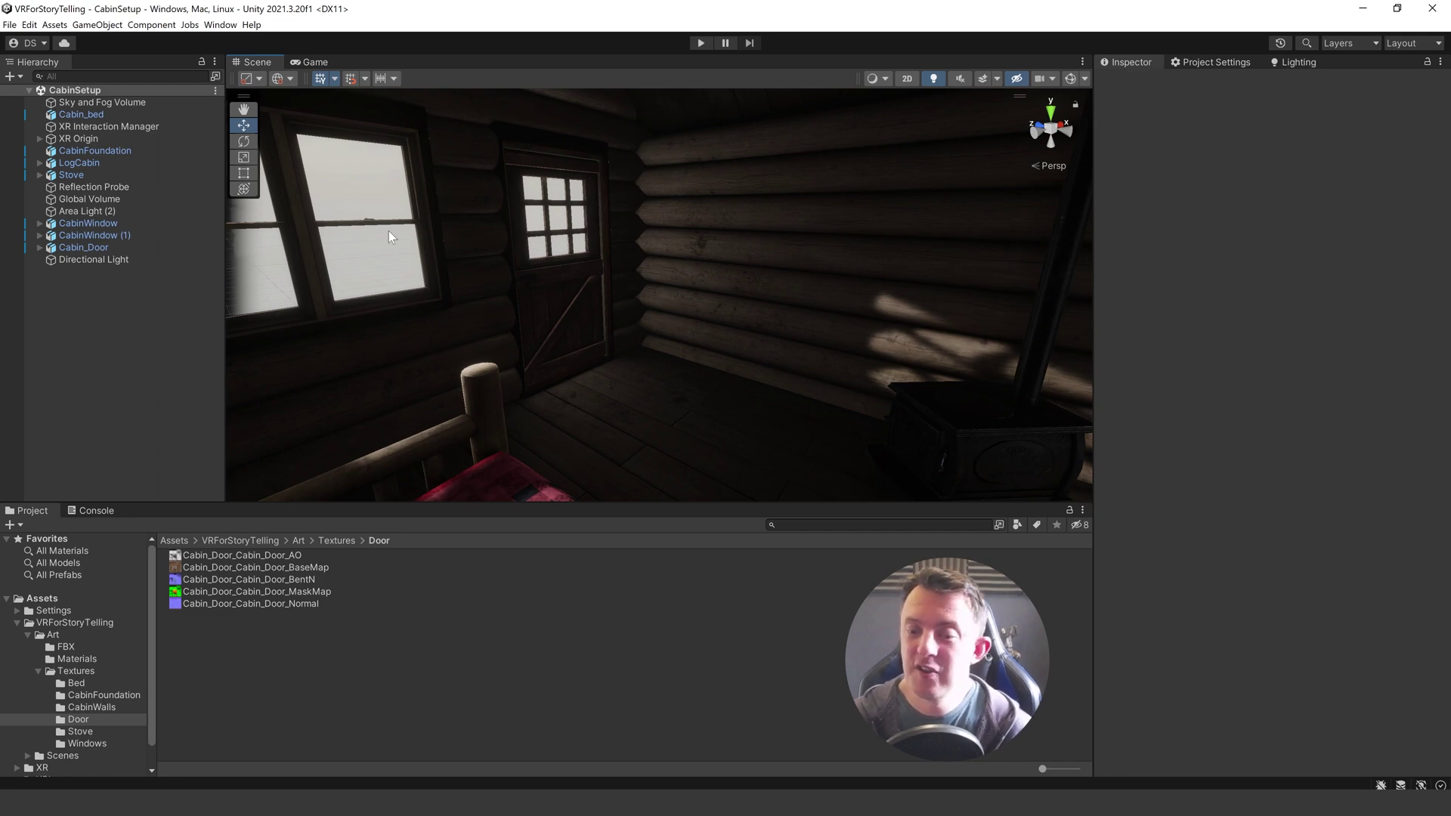
{"action": "right_click_drag", "start_coordinate": [382, 235], "coordinate": [623, 196]}
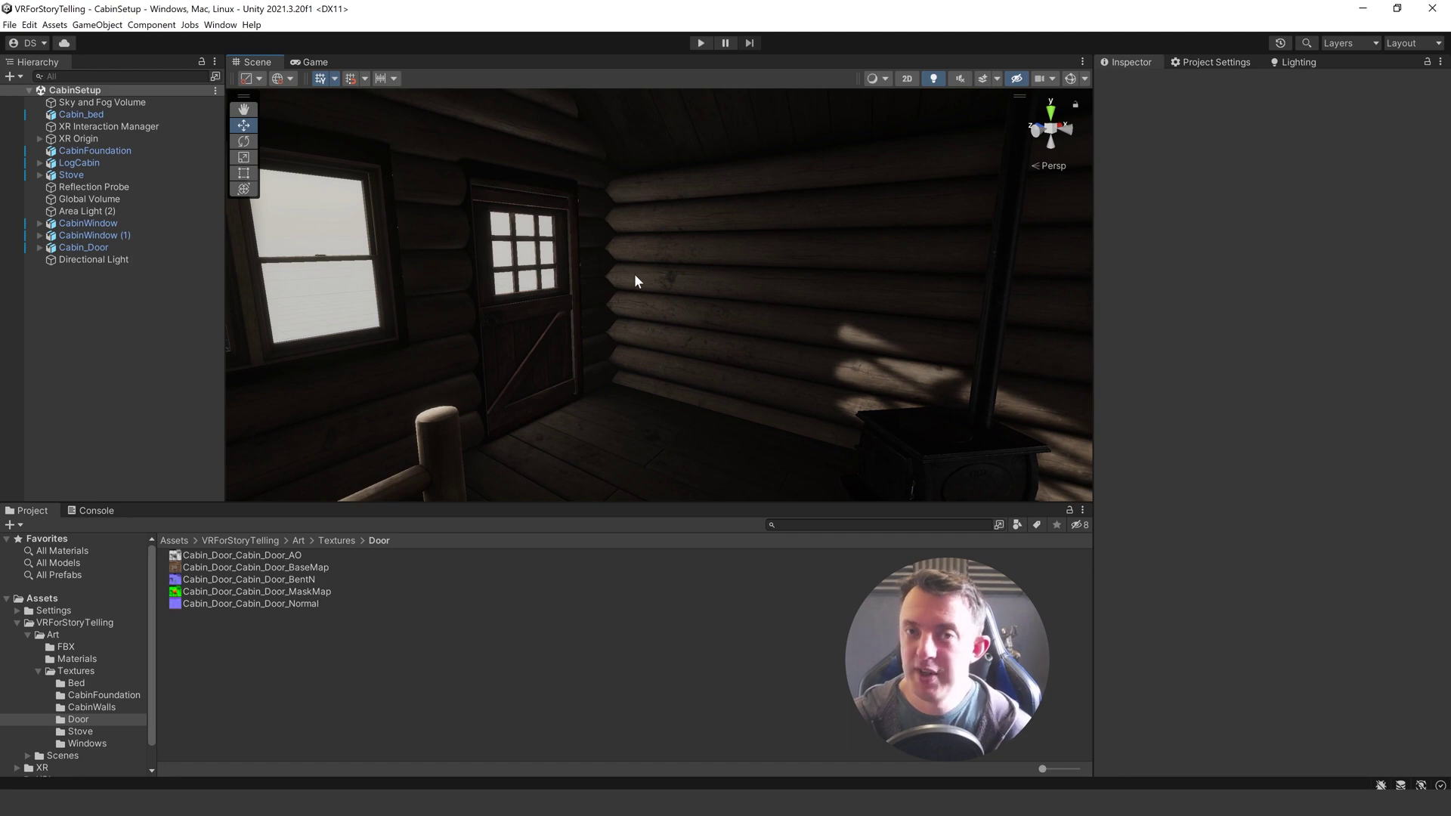
{"action": "right_click_drag", "start_coordinate": [633, 274], "coordinate": [610, 211]}
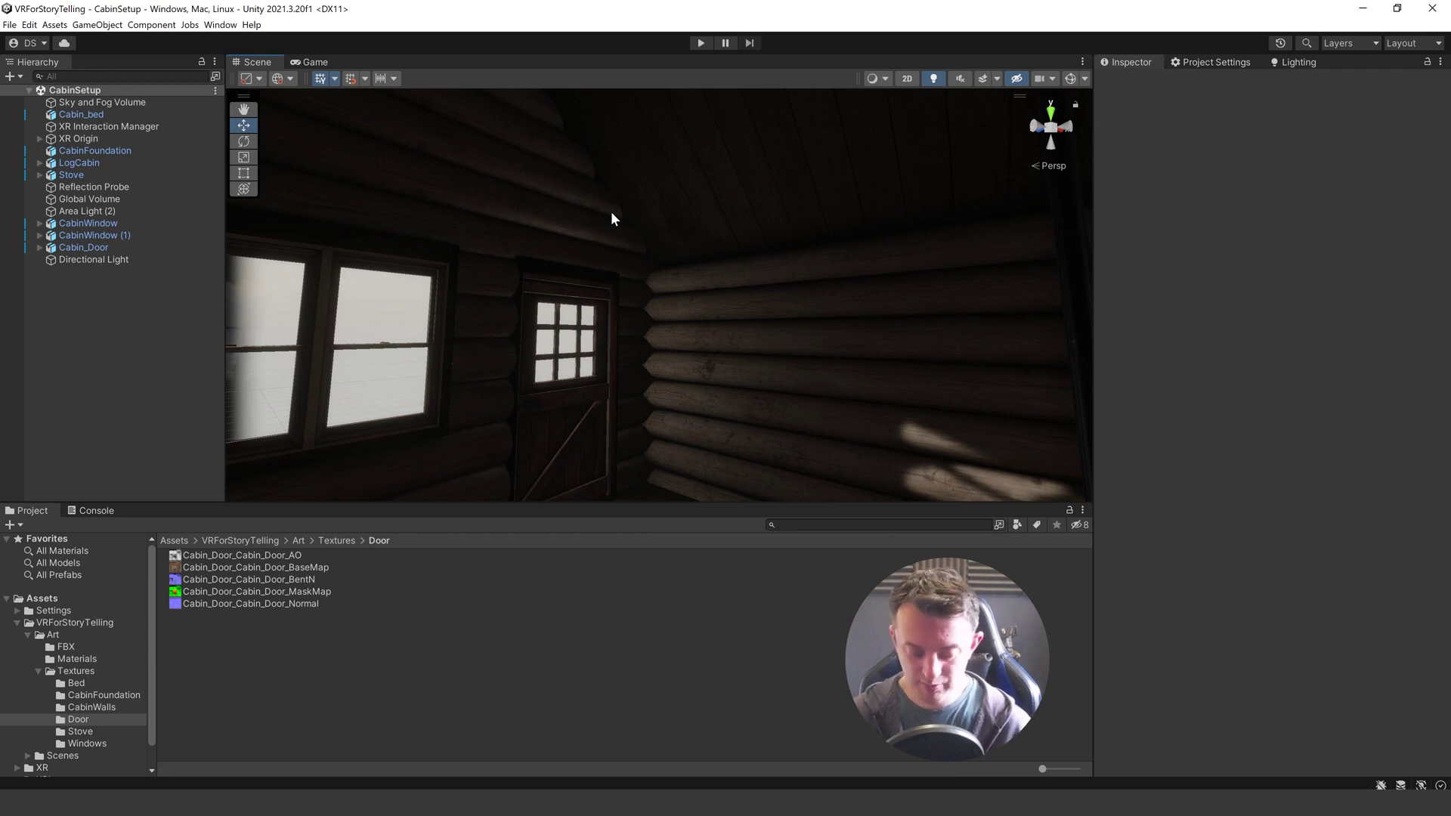
{"action": "right_click_drag", "start_coordinate": [611, 211], "coordinate": [613, 264]}
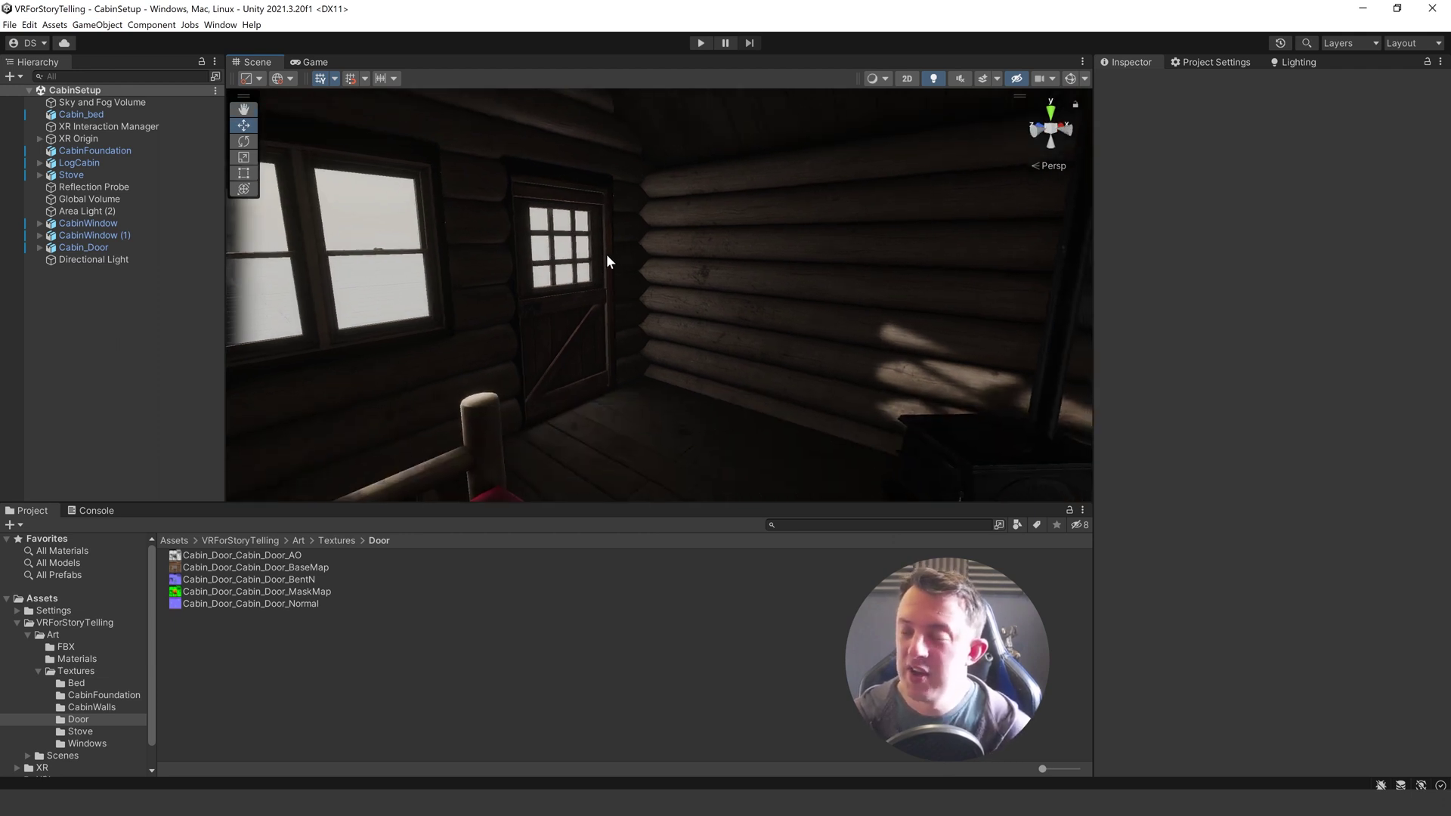
{"action": "right_click_drag", "start_coordinate": [606, 253], "coordinate": [654, 275]}
{"action": "right_click_drag", "start_coordinate": [610, 331], "coordinate": [641, 314]}
{"action": "scroll", "coordinate": [637, 308], "scroll_direction": "down", "scroll_amount": 5}
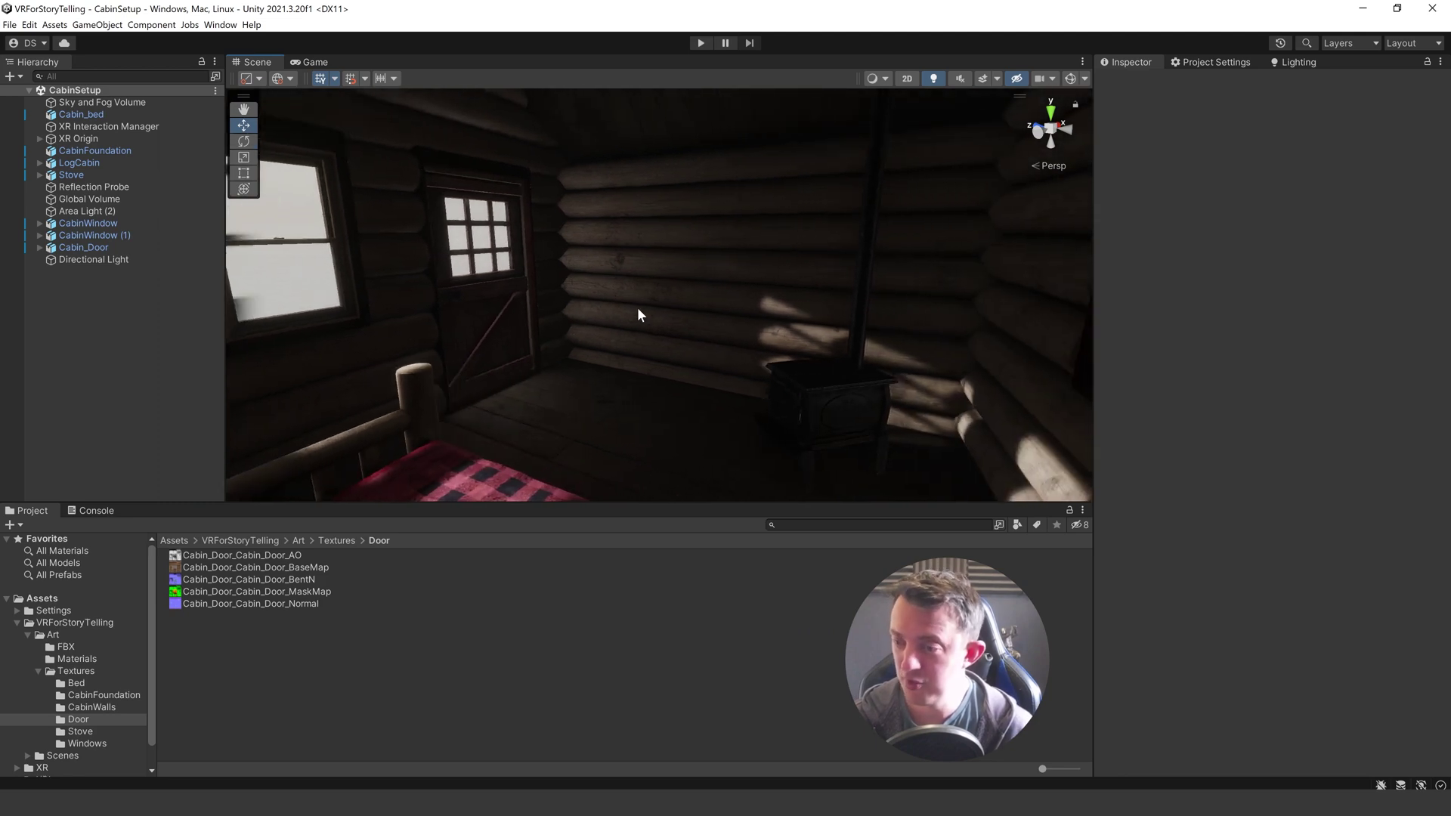
{"action": "right_click_drag", "start_coordinate": [652, 323], "coordinate": [463, 282]}
{"action": "scroll", "coordinate": [628, 269], "scroll_direction": "down", "scroll_amount": 3}
{"action": "right_click_drag", "start_coordinate": [524, 317], "coordinate": [467, 389]}
{"action": "right_click_drag", "start_coordinate": [696, 287], "coordinate": [755, 324]}
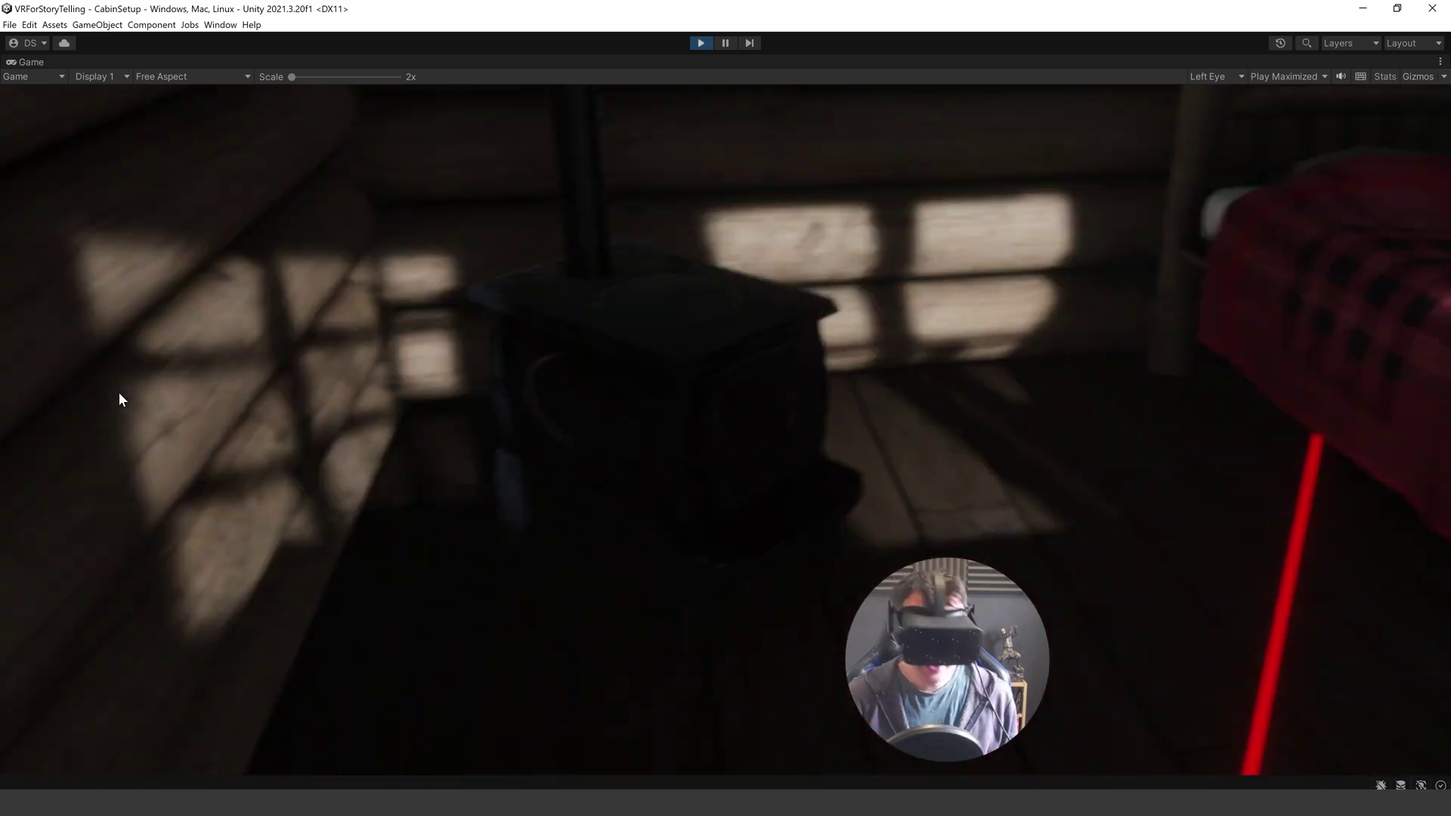